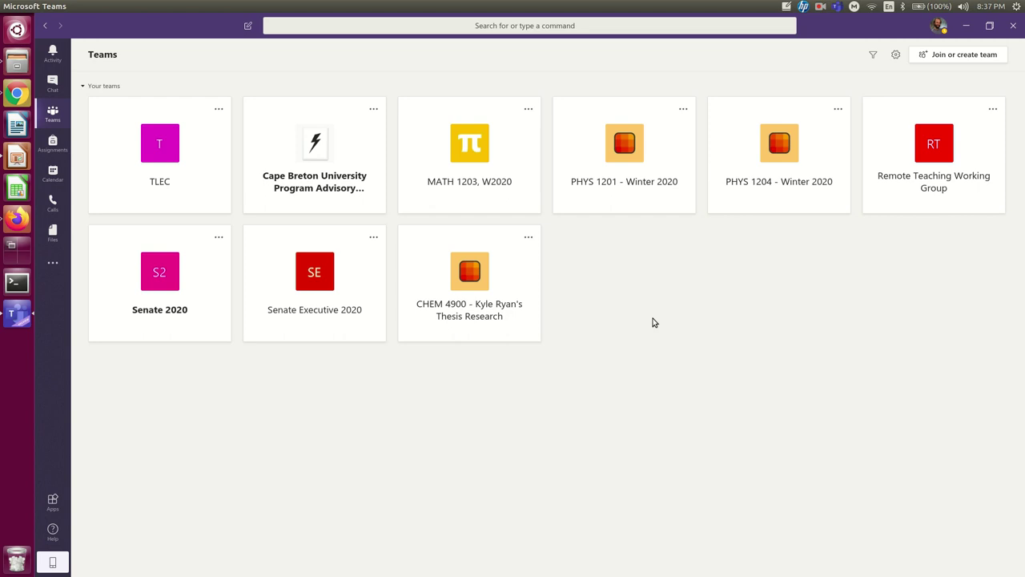
Open the PHYS 1201 - Winter 2020 team and look through the recent posts in its General channel.
{"action": "left_click", "coordinate": [600, 161]}
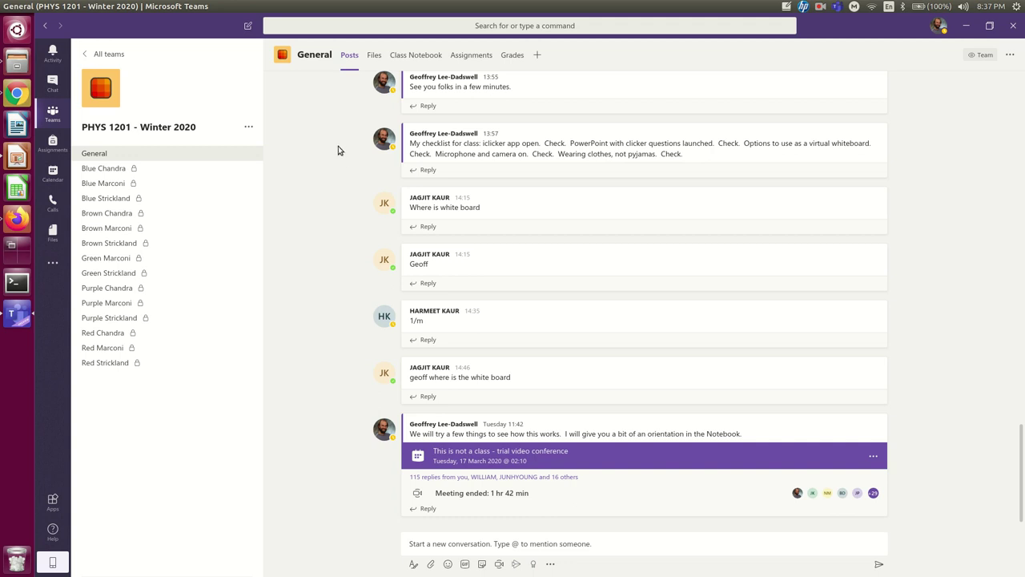
{"action": "scroll", "coordinate": [332, 164], "scroll_direction": "up", "scroll_amount": 3}
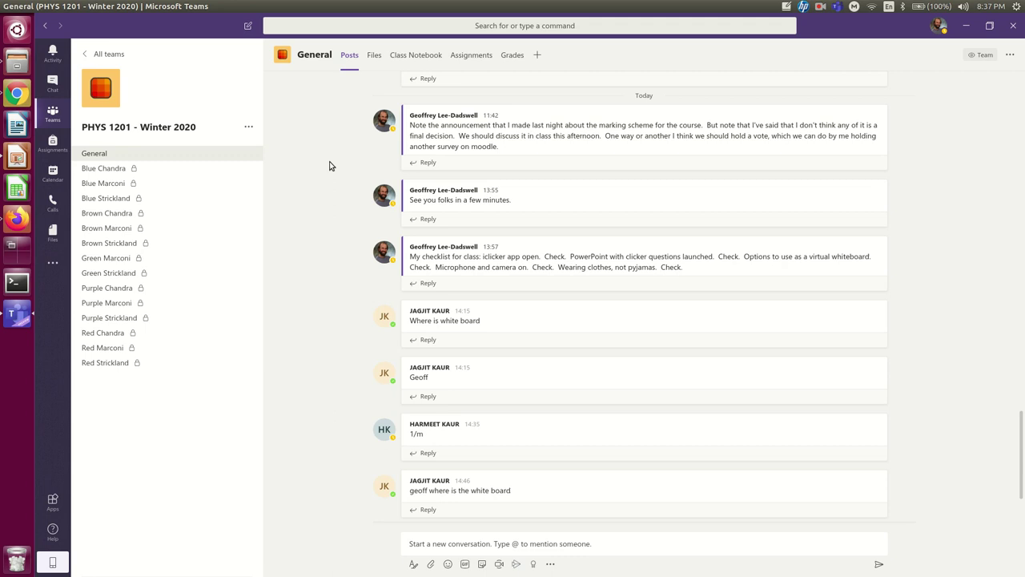
{"action": "scroll", "coordinate": [329, 166], "scroll_direction": "down", "scroll_amount": 3}
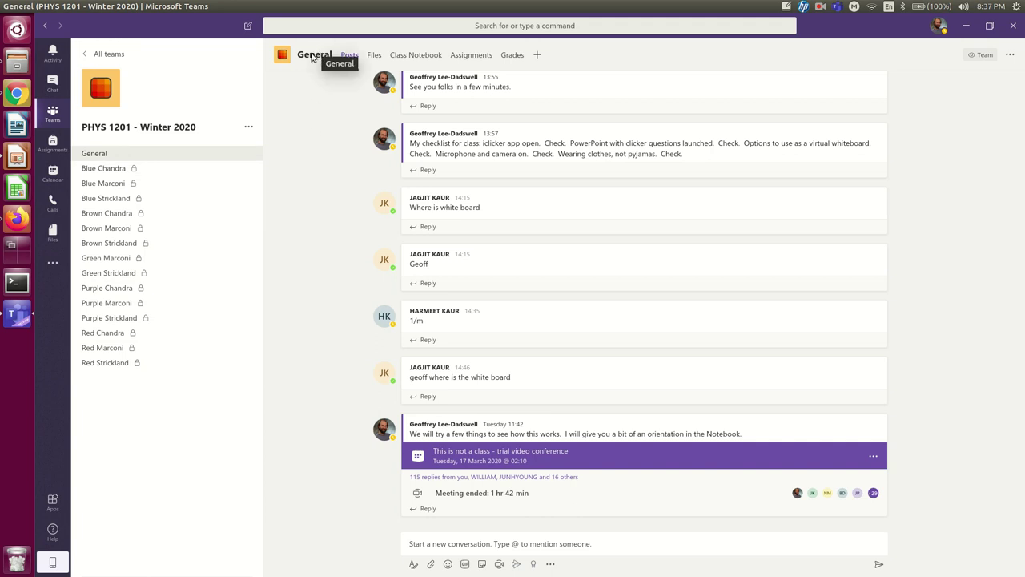
View several private group channels, including Blue Chandra, Blue Strickland, Brown Marconi and Green Marconi, and return to the General channel.
{"action": "left_click", "coordinate": [100, 173]}
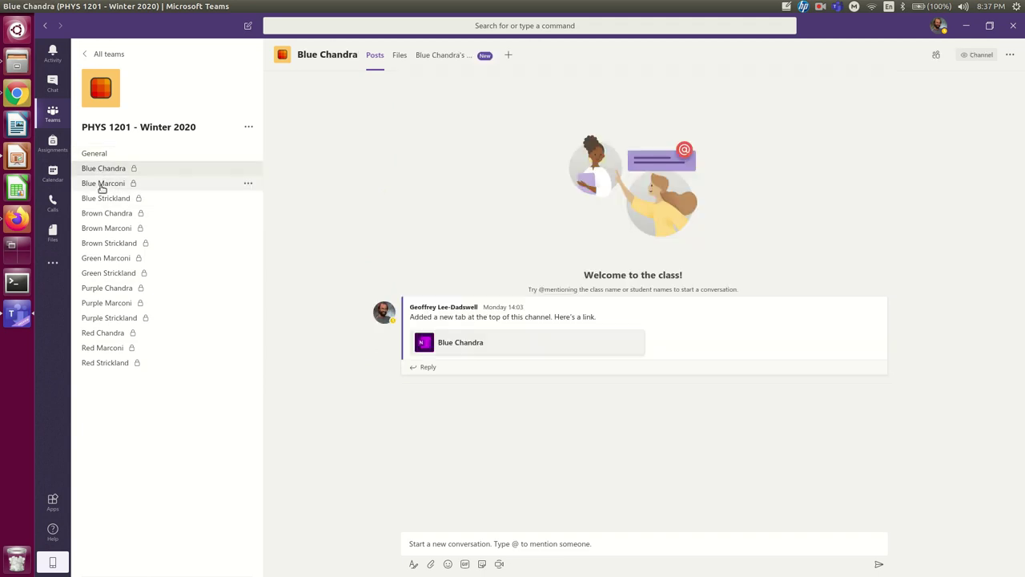
{"action": "left_click", "coordinate": [103, 200]}
{"action": "left_click", "coordinate": [108, 228]}
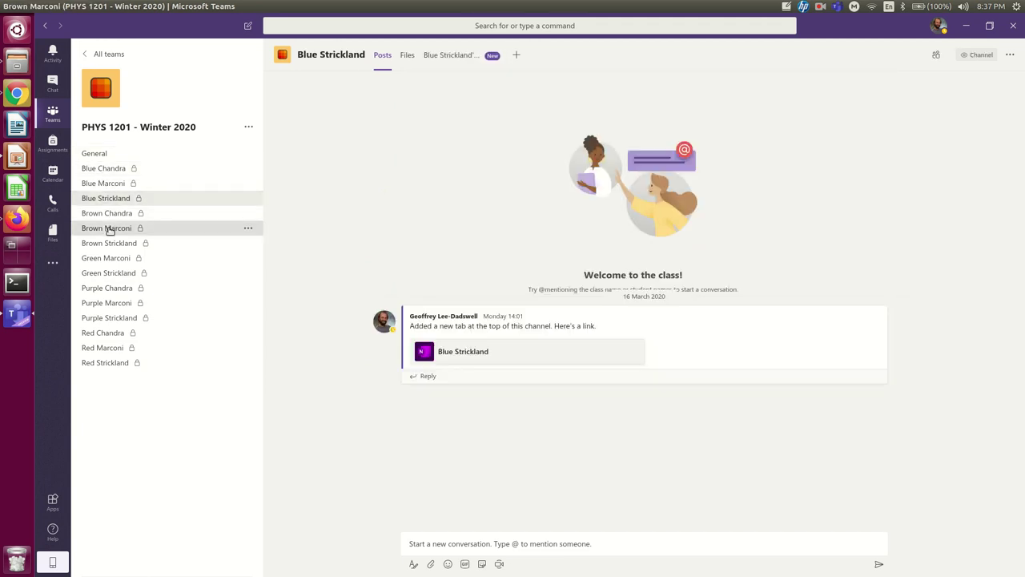
{"action": "left_click", "coordinate": [116, 258]}
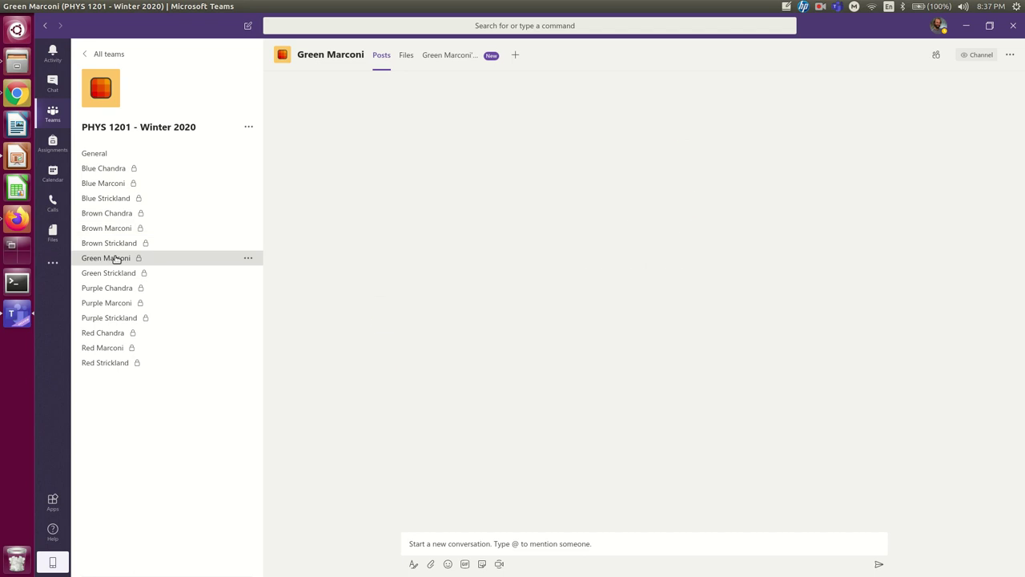
{"action": "left_click", "coordinate": [103, 154]}
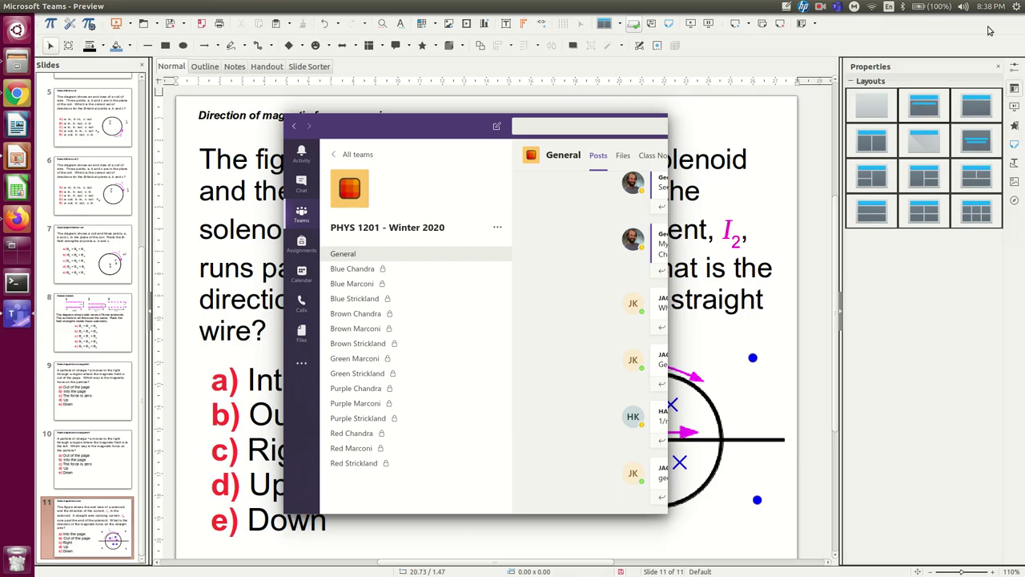
Shrink the Teams window to show how channel tabs collapse, view the hidden Assignments and Grades entries, and maximize the window again.
{"action": "left_click", "coordinate": [989, 26]}
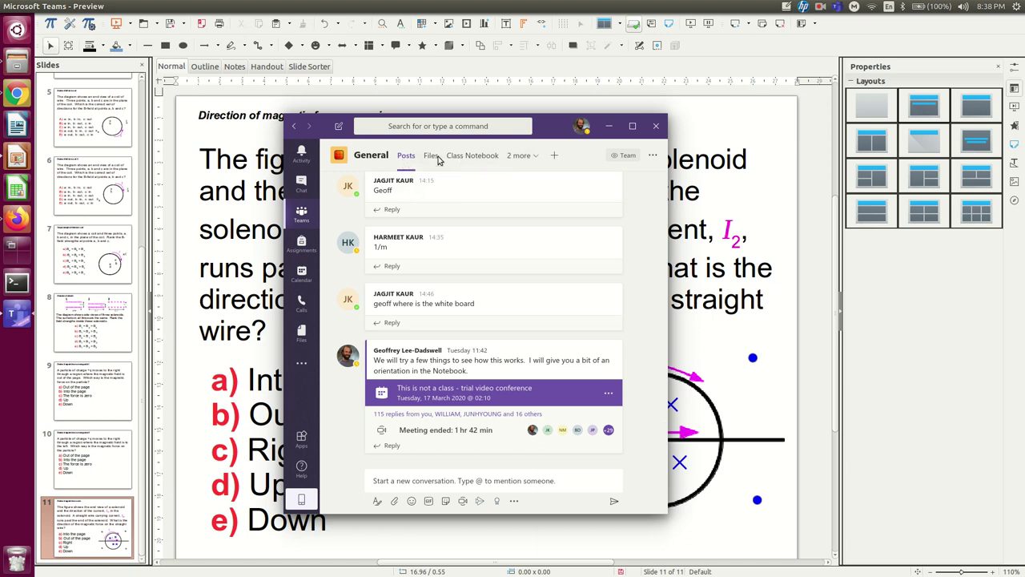
{"action": "left_click", "coordinate": [538, 157]}
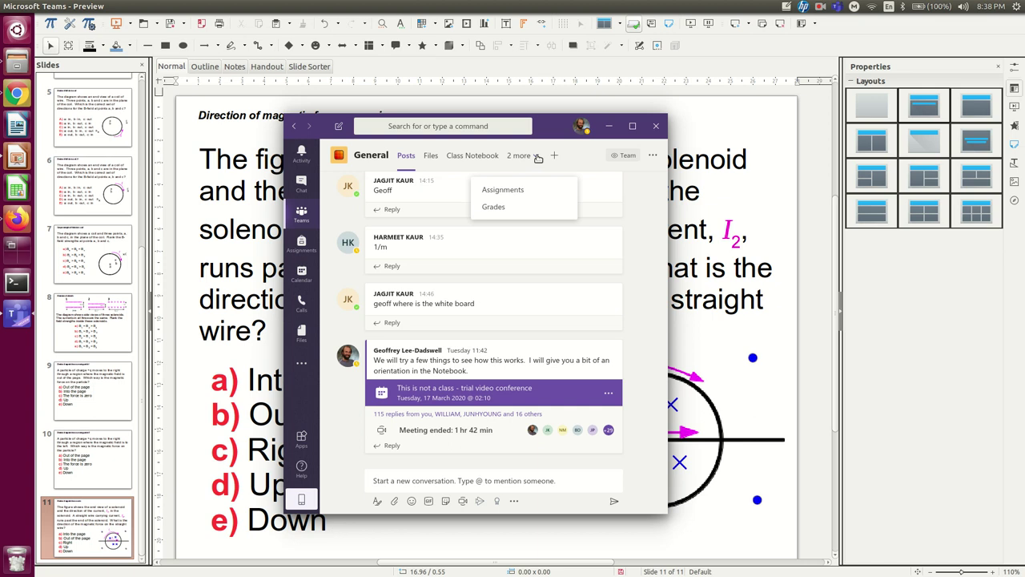
{"action": "left_click", "coordinate": [538, 157]}
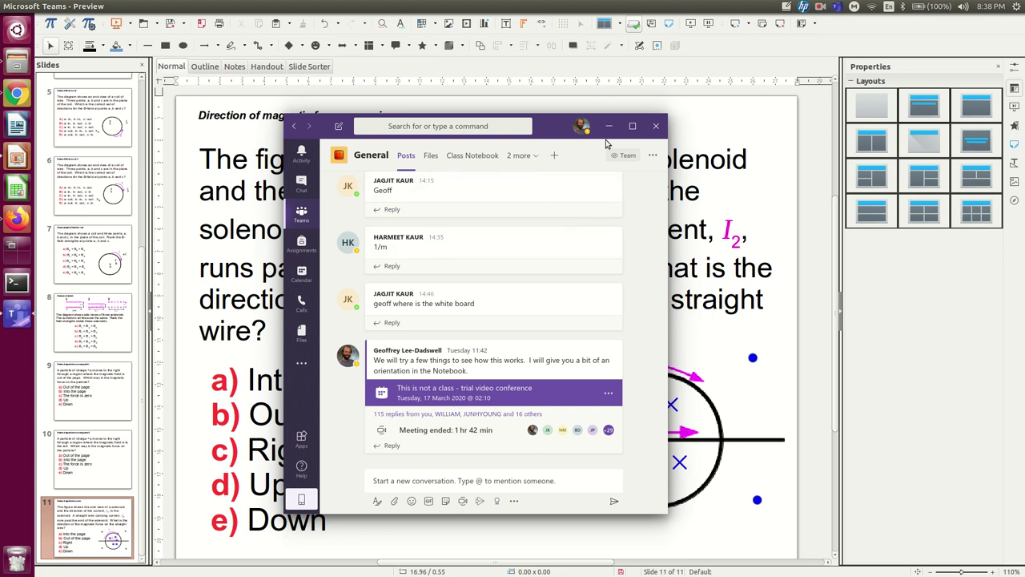
{"action": "left_click", "coordinate": [632, 126]}
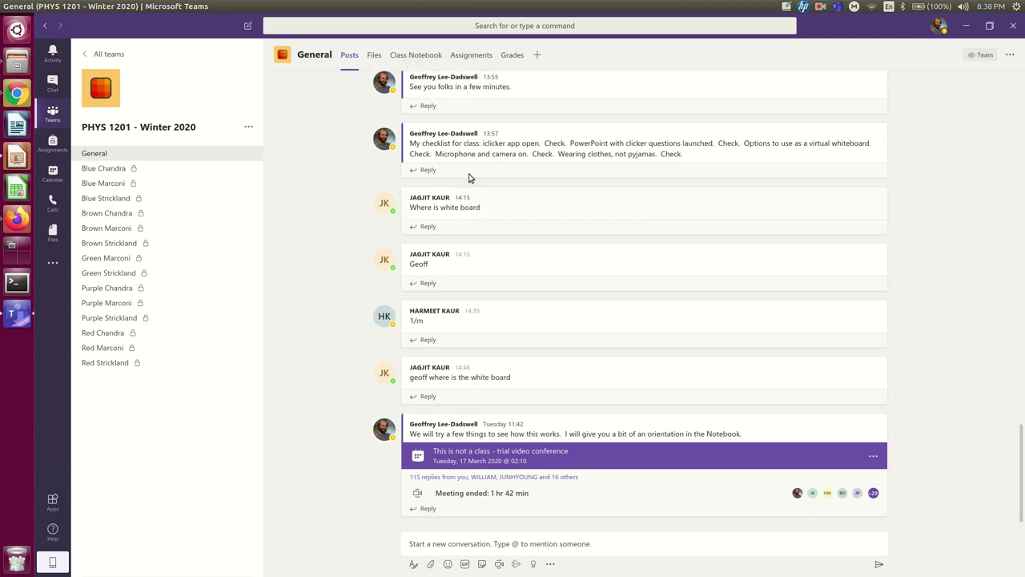
Open the General channel's Class Notebook and expand its list of sections and pages.
{"action": "scroll", "coordinate": [317, 186], "scroll_direction": "up", "scroll_amount": 1}
{"action": "scroll", "coordinate": [316, 185], "scroll_direction": "down", "scroll_amount": 1}
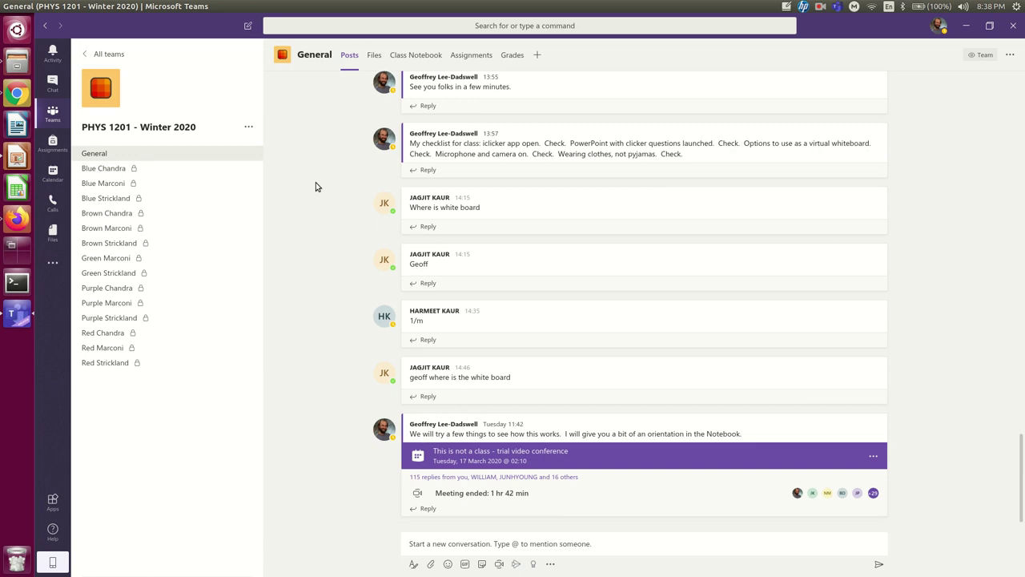
{"action": "left_click", "coordinate": [416, 56]}
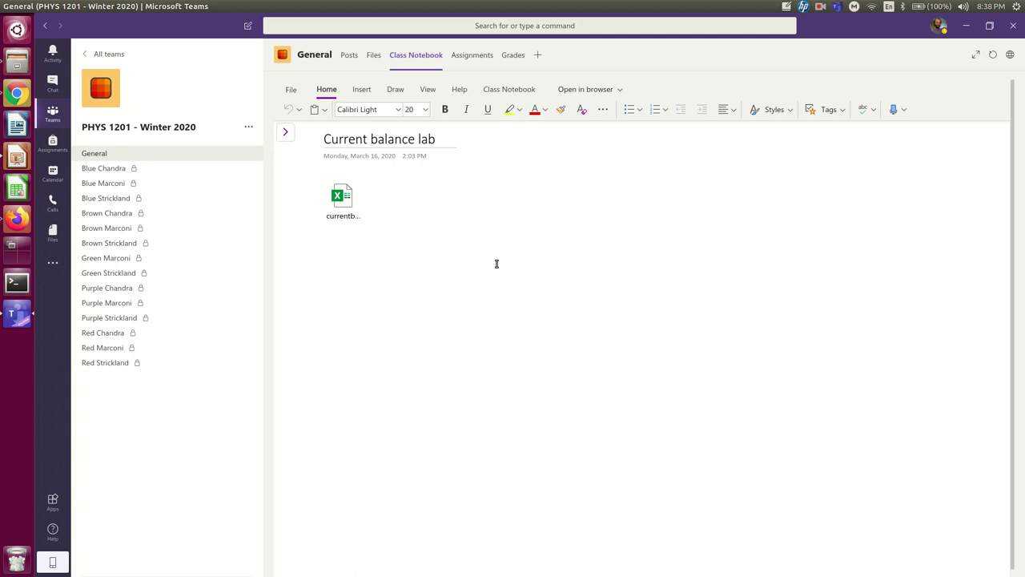
{"action": "left_click", "coordinate": [288, 134]}
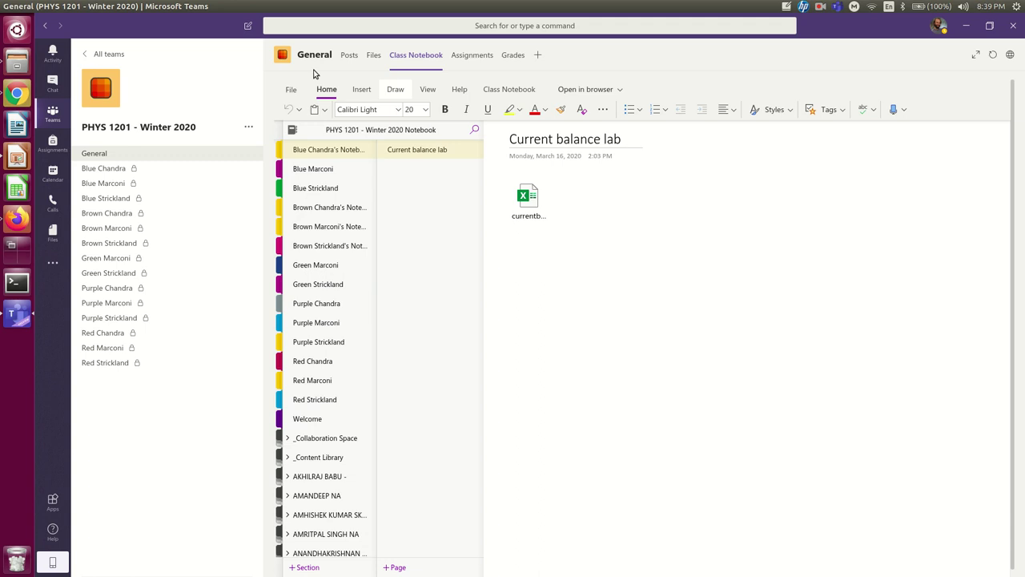
Return to the teams overview, reopen PHYS 1201 - Winter 2020, and show its Class Notebook with the section list expanded.
{"action": "left_click", "coordinate": [52, 114]}
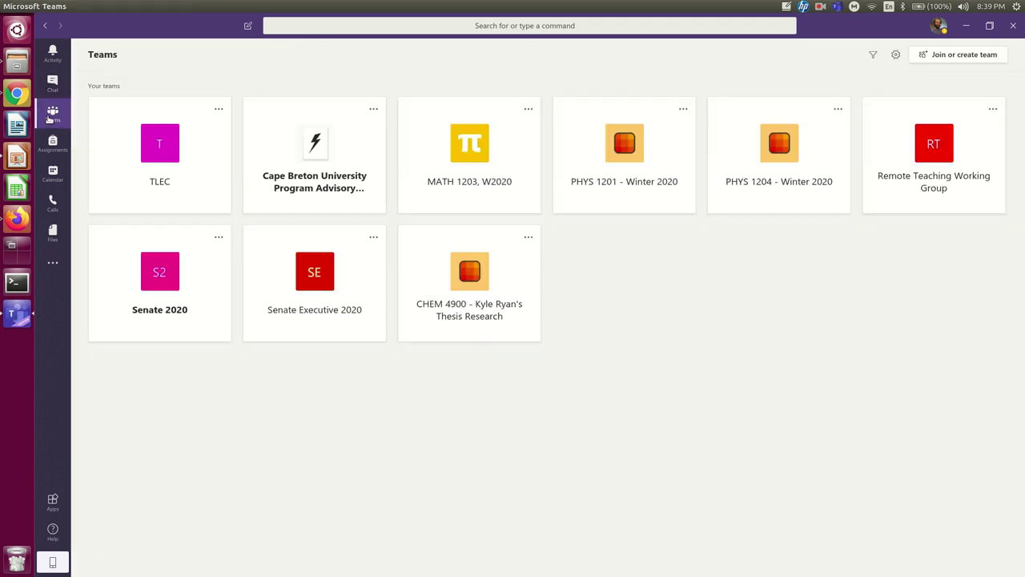
{"action": "left_click", "coordinate": [624, 154]}
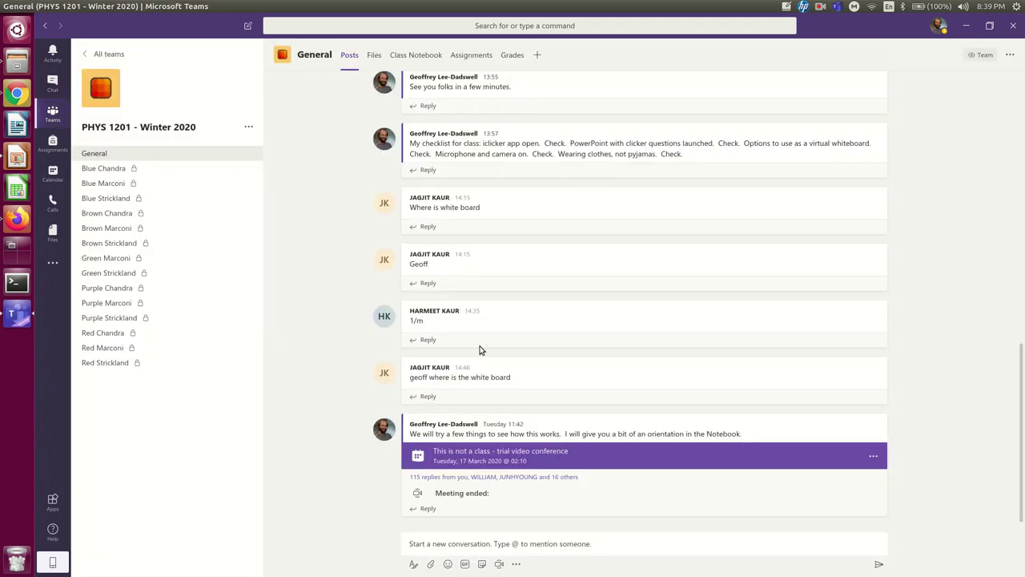
{"action": "left_click", "coordinate": [413, 54]}
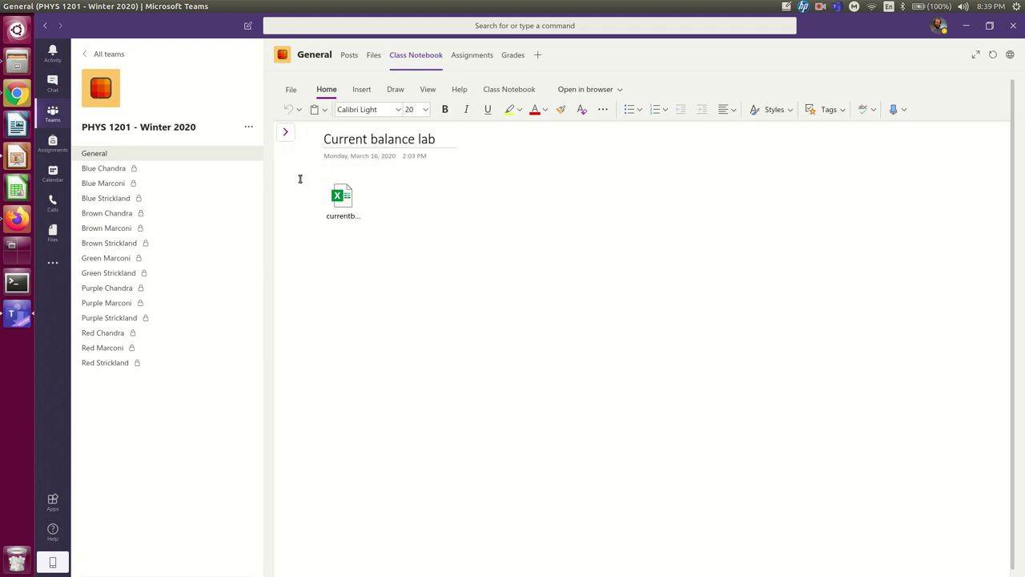
{"action": "left_click", "coordinate": [287, 137]}
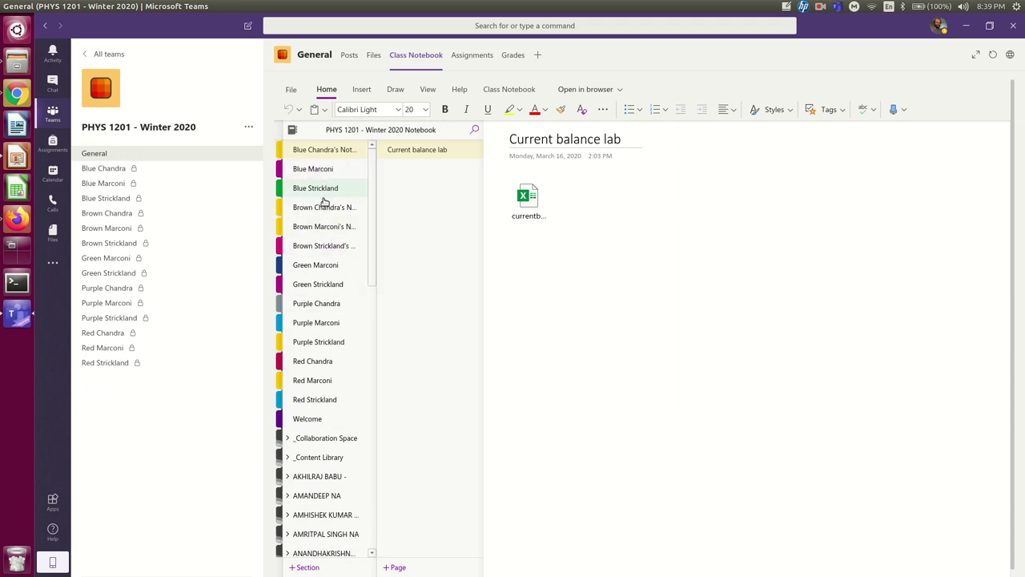
Look through the notebook's sections and open the introductory section inside _Collaboration Space.
{"action": "scroll", "coordinate": [332, 237], "scroll_direction": "down", "scroll_amount": 5}
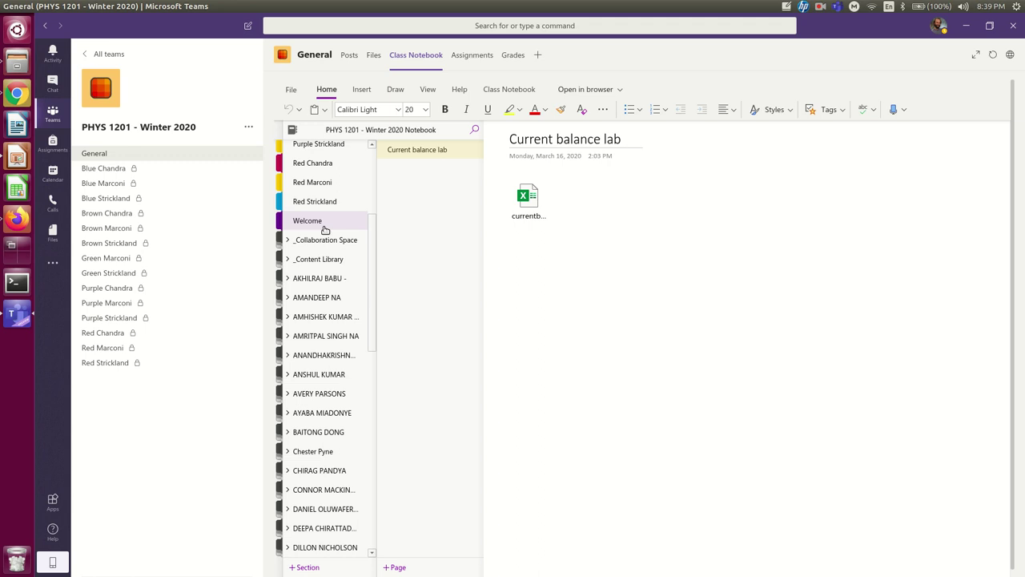
{"action": "scroll", "coordinate": [320, 232], "scroll_direction": "up", "scroll_amount": 5}
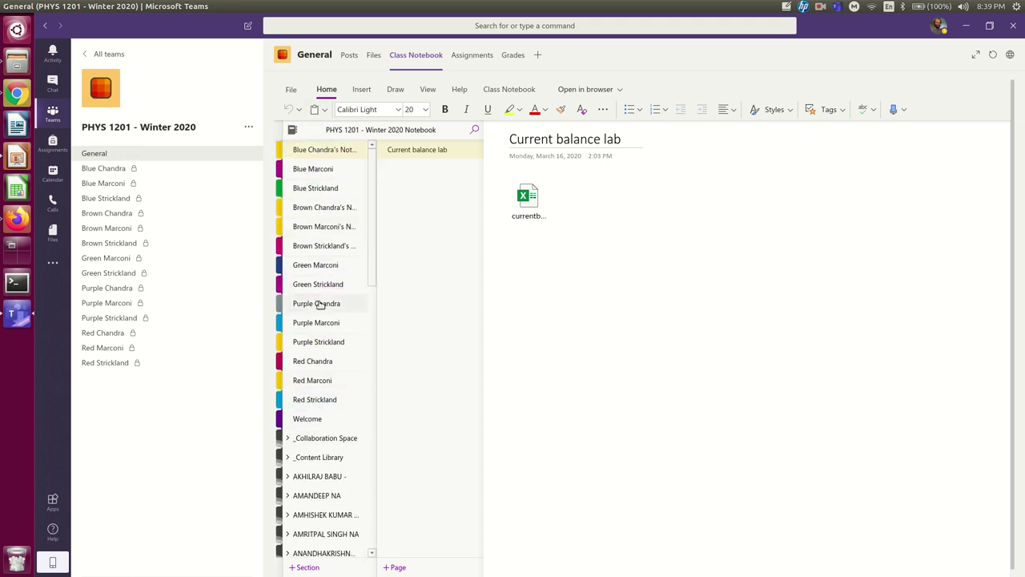
{"action": "scroll", "coordinate": [321, 312], "scroll_direction": "down", "scroll_amount": 1}
{"action": "scroll", "coordinate": [316, 278], "scroll_direction": "down", "scroll_amount": 1}
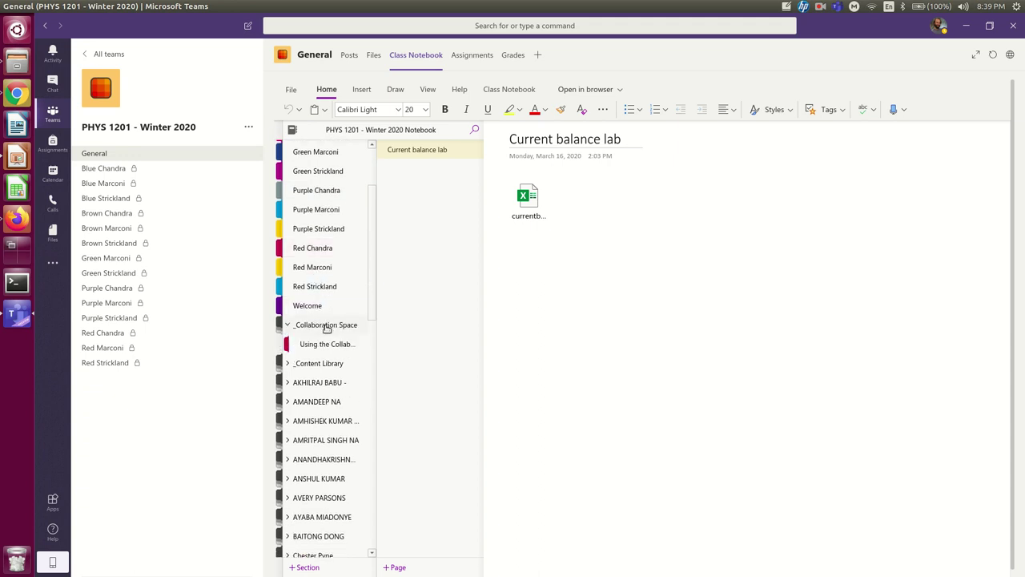
{"action": "left_click", "coordinate": [317, 344]}
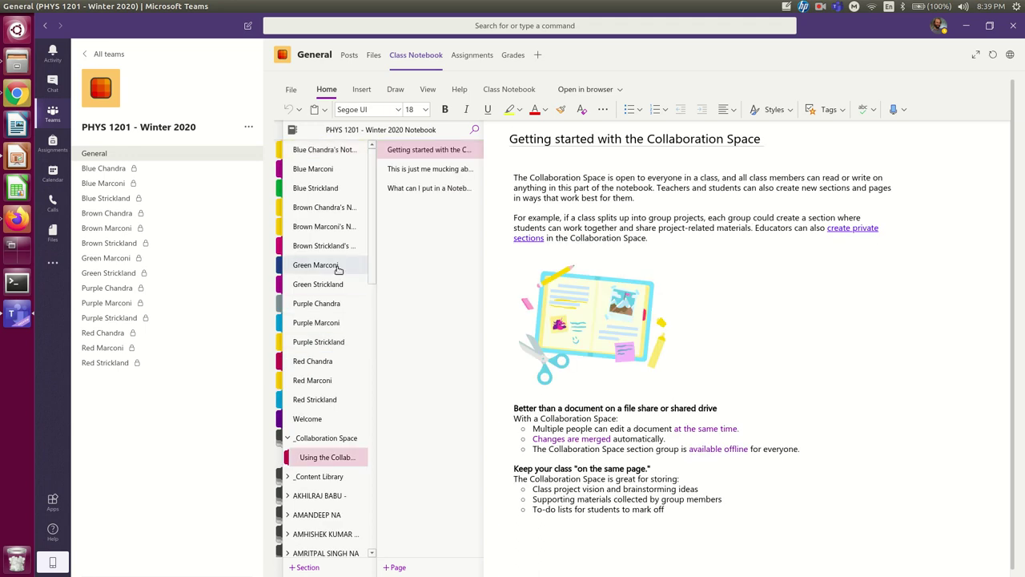
Expand _Content Library in the notebook and open its introductory section on using the library.
{"action": "scroll", "coordinate": [309, 341], "scroll_direction": "down", "scroll_amount": 3}
{"action": "left_click", "coordinate": [314, 308]}
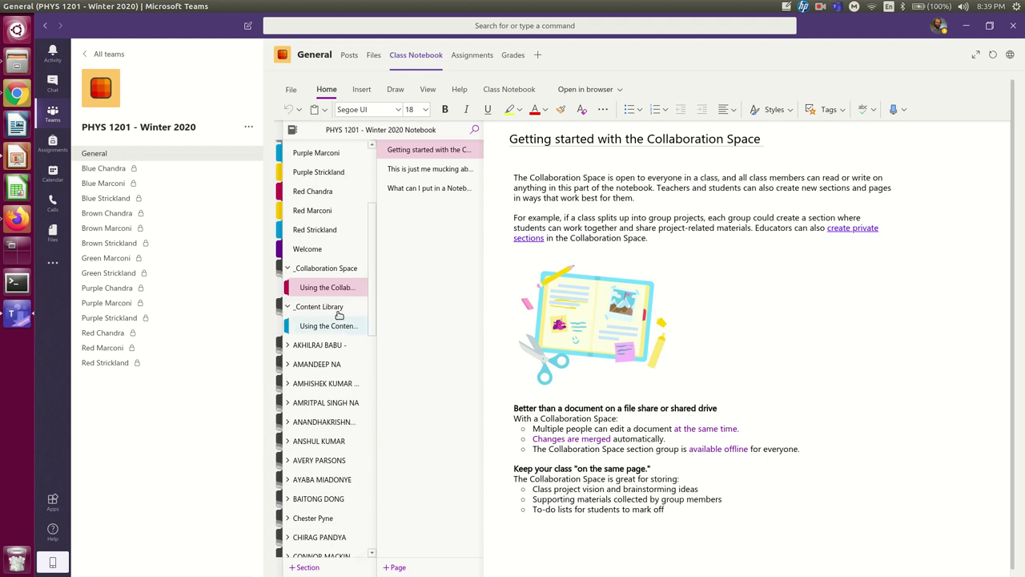
{"action": "left_click", "coordinate": [324, 327]}
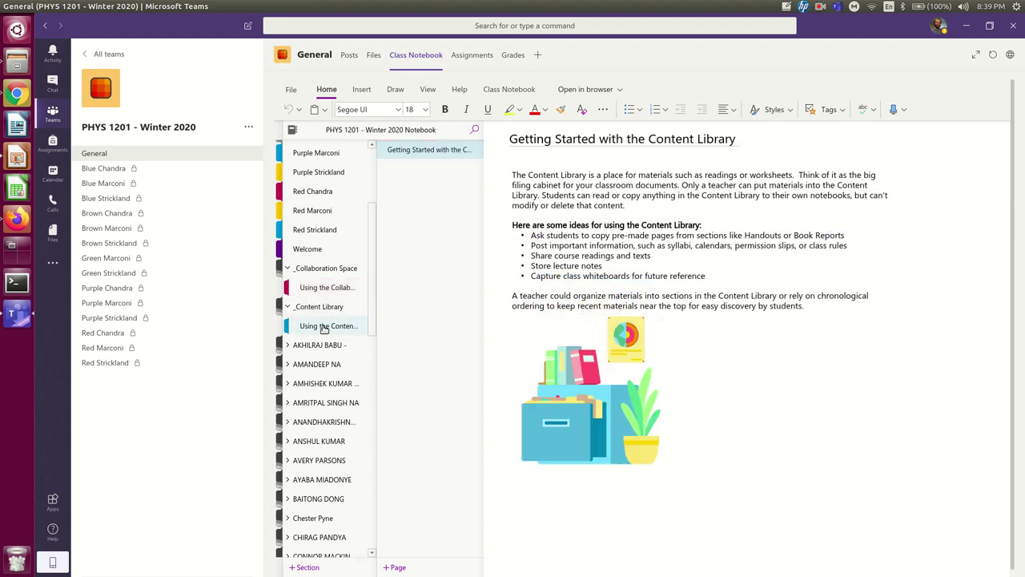
Expand the notebook of the student whose name is not in all capitals and add a new page to its Homework section.
{"action": "scroll", "coordinate": [324, 298], "scroll_direction": "down", "scroll_amount": 1}
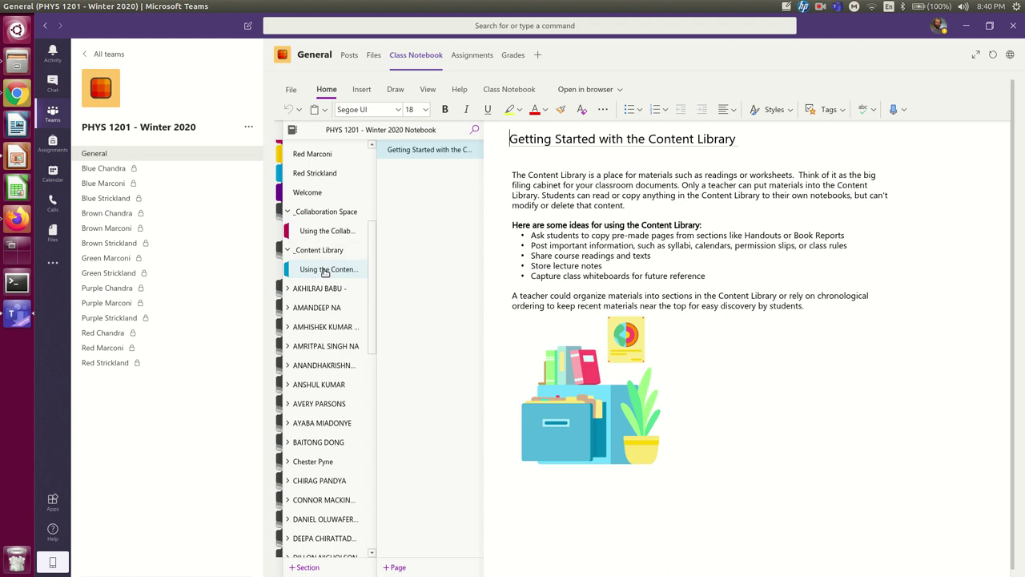
{"action": "scroll", "coordinate": [324, 272], "scroll_direction": "down", "scroll_amount": 1}
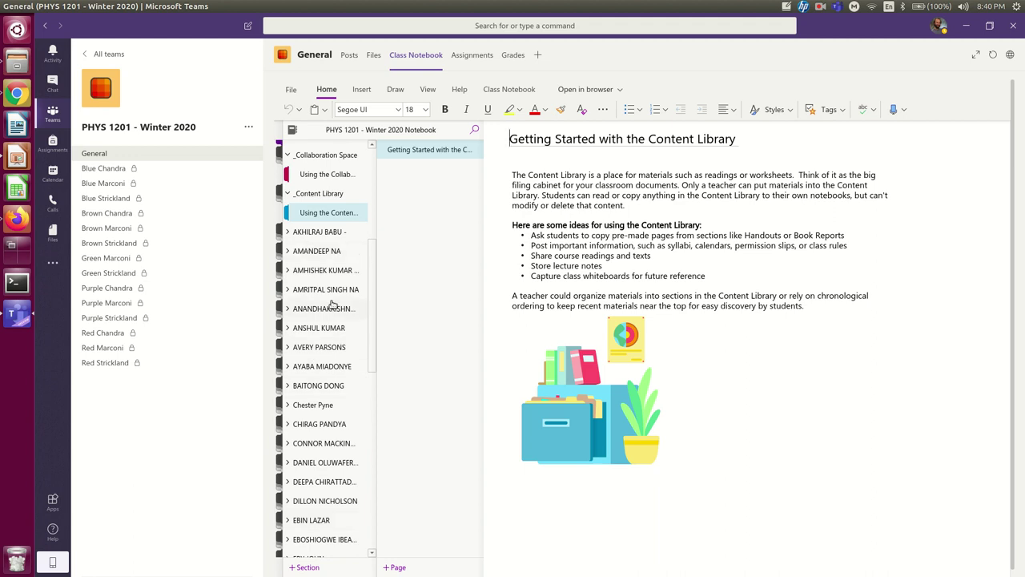
{"action": "scroll", "coordinate": [333, 303], "scroll_direction": "down", "scroll_amount": 2}
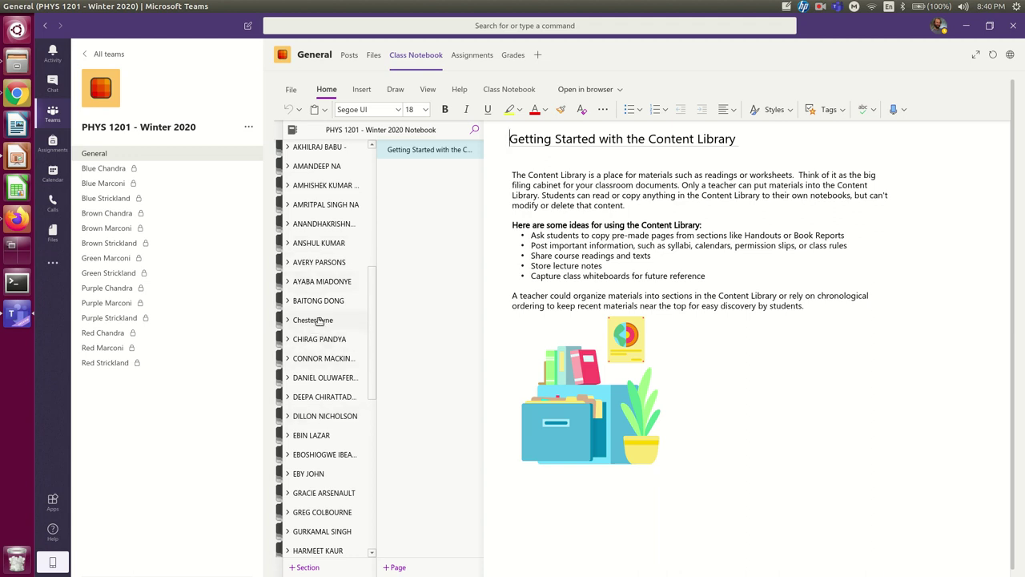
{"action": "left_click", "coordinate": [318, 320]}
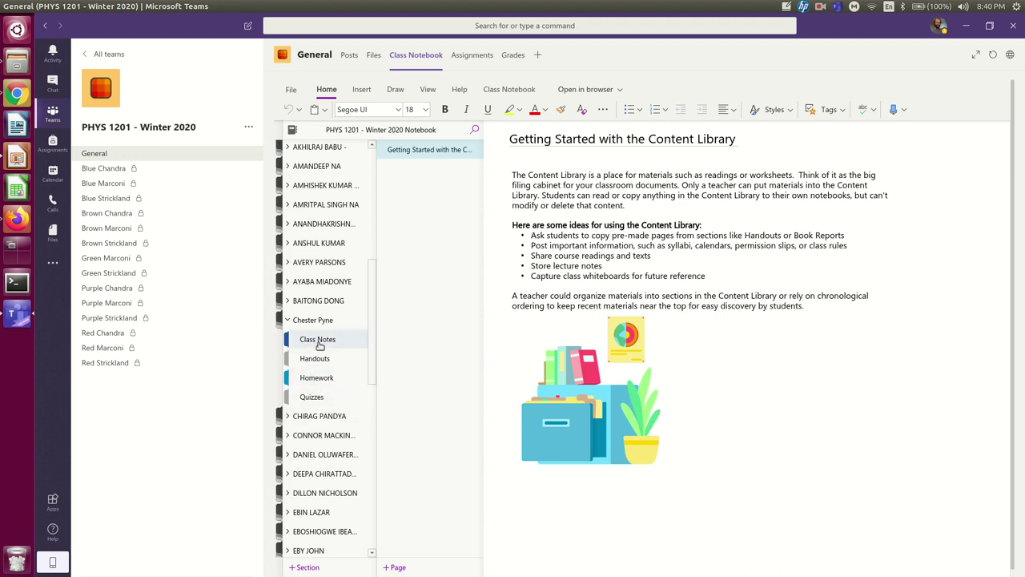
{"action": "left_click", "coordinate": [318, 380]}
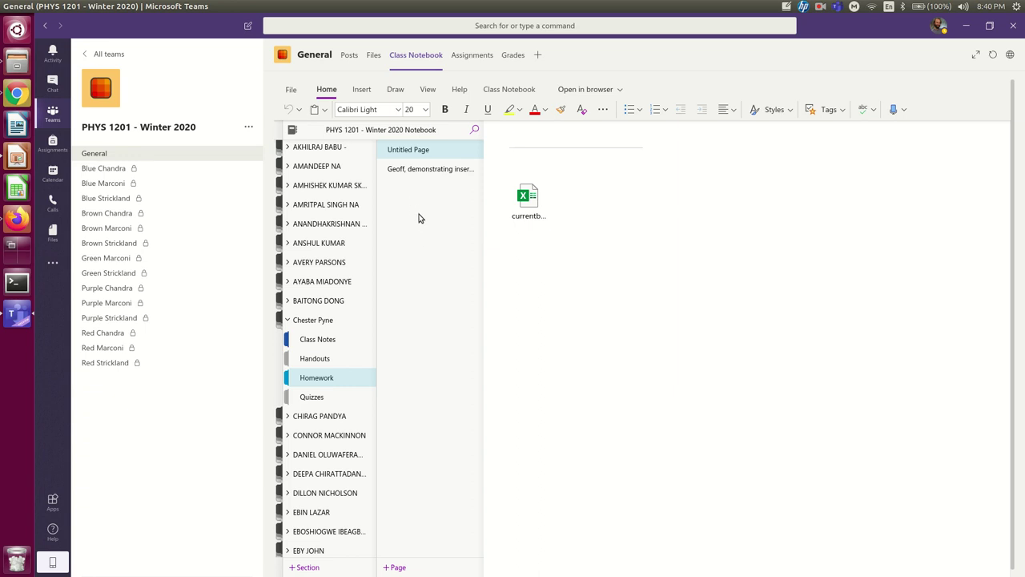
{"action": "right_click", "coordinate": [419, 207]}
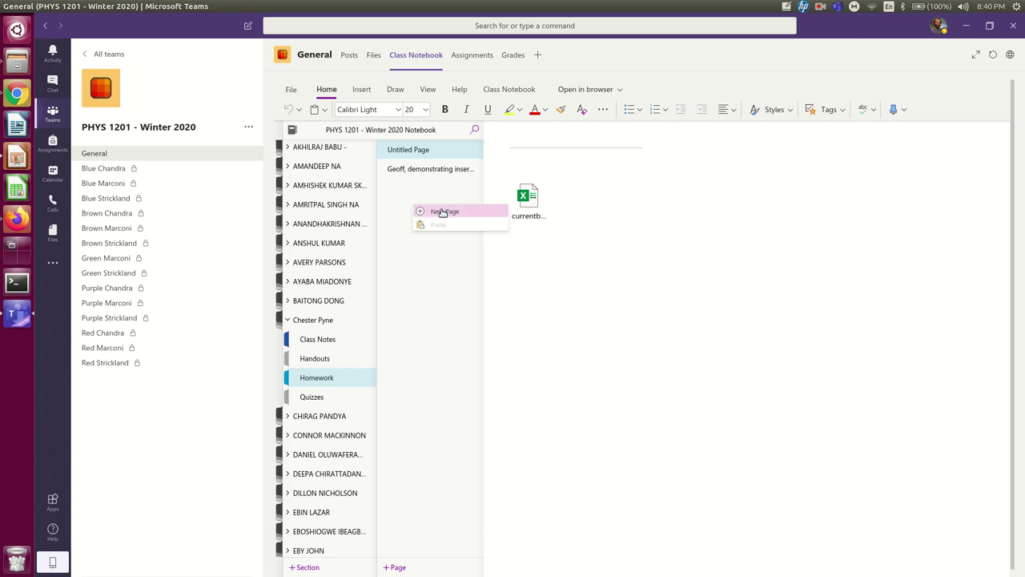
{"action": "left_click", "coordinate": [443, 212]}
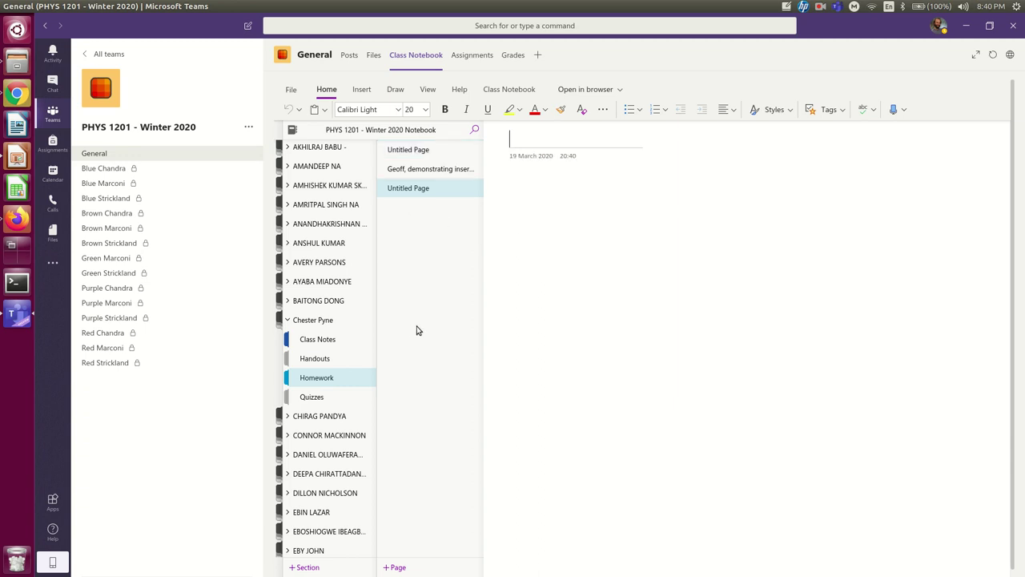
View the same student's Handouts section, return to Homework, and add another new page there.
{"action": "left_click", "coordinate": [316, 360]}
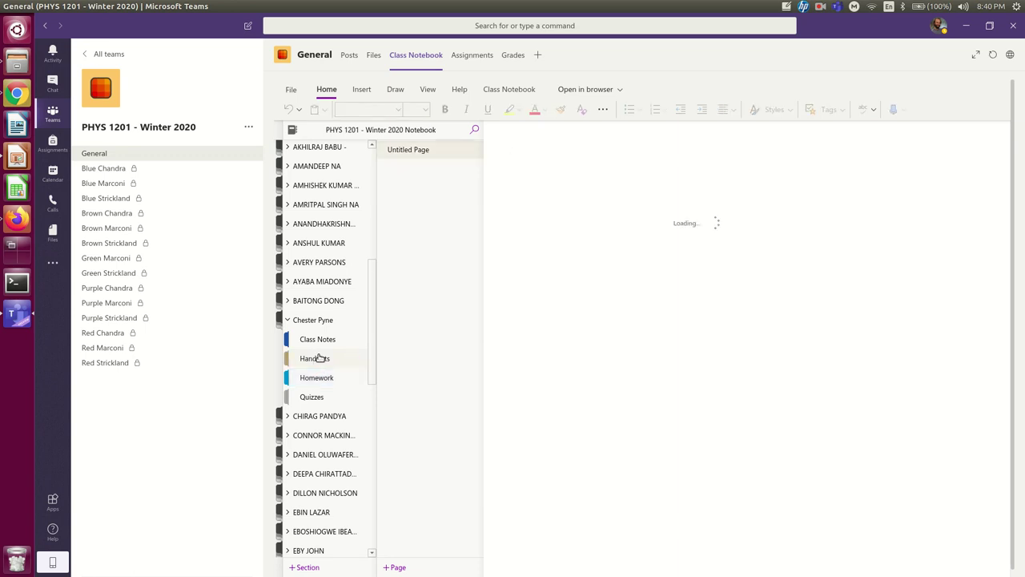
{"action": "left_click", "coordinate": [311, 378]}
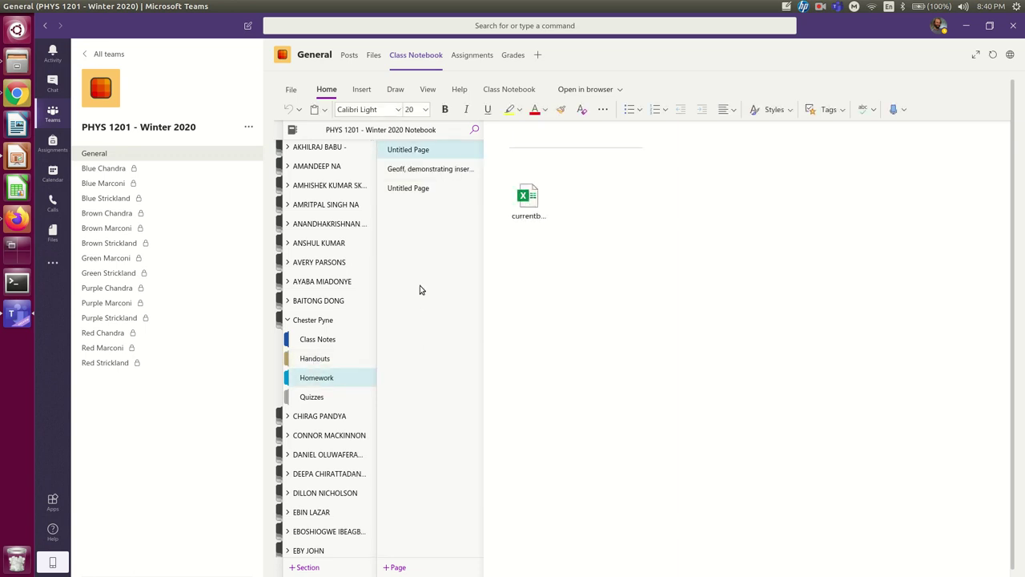
{"action": "right_click", "coordinate": [413, 221]}
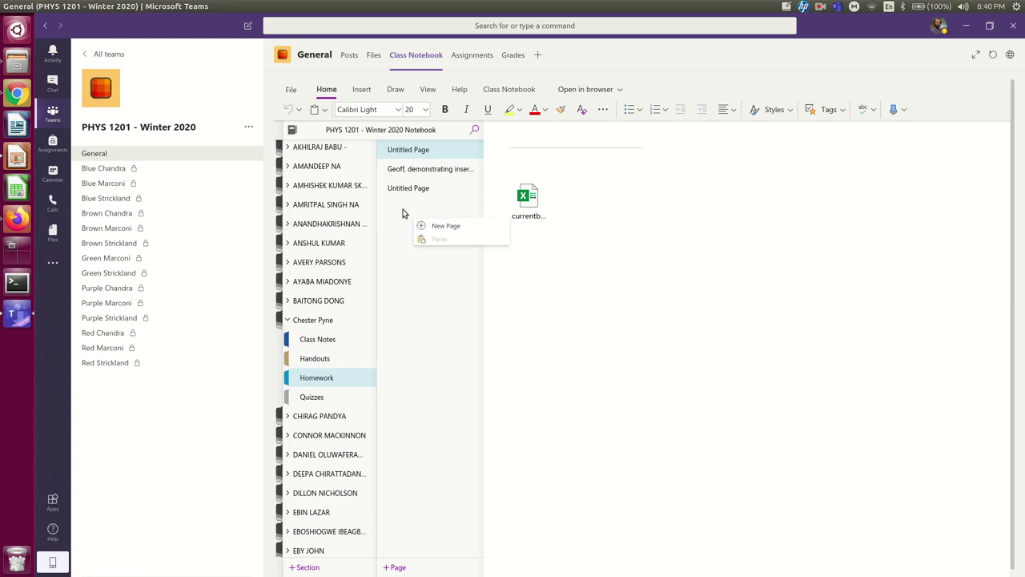
{"action": "left_click", "coordinate": [434, 227]}
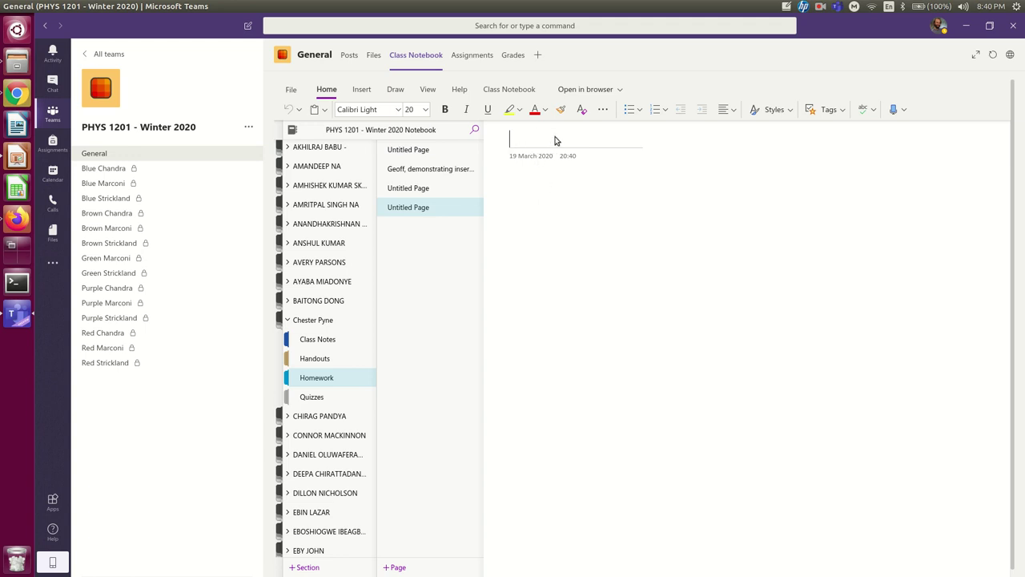
Title the new Homework page "Unit #8 Response" and go to its blank body.
{"action": "type", "text": "Unit #8 Response"}
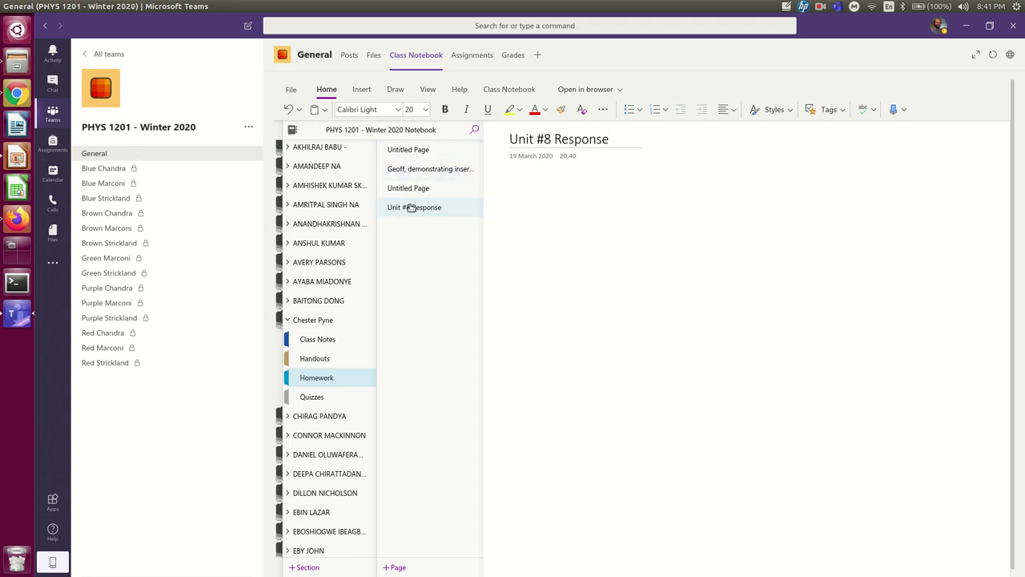
{"action": "left_click", "coordinate": [411, 207]}
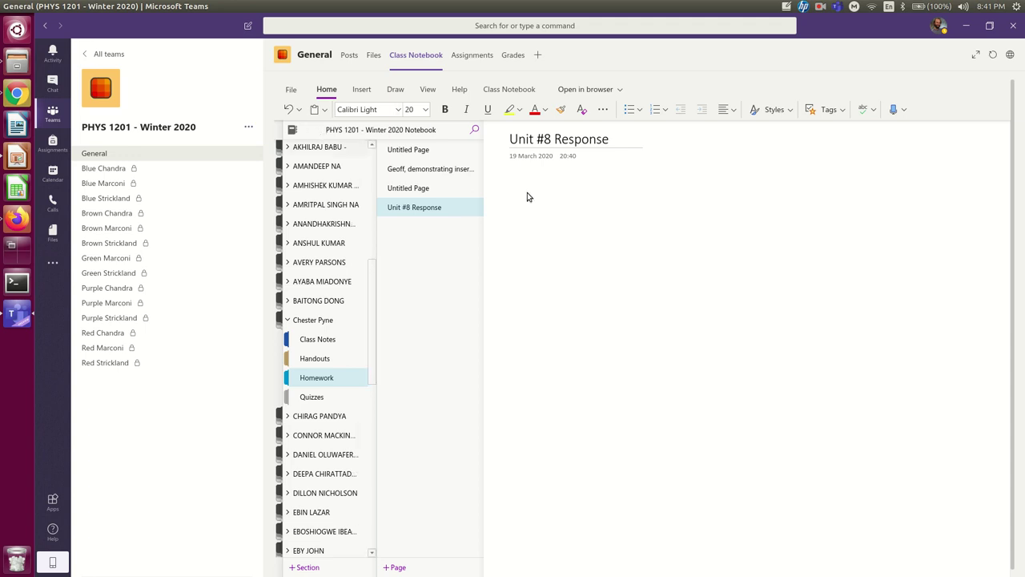
{"action": "left_click", "coordinate": [643, 235]}
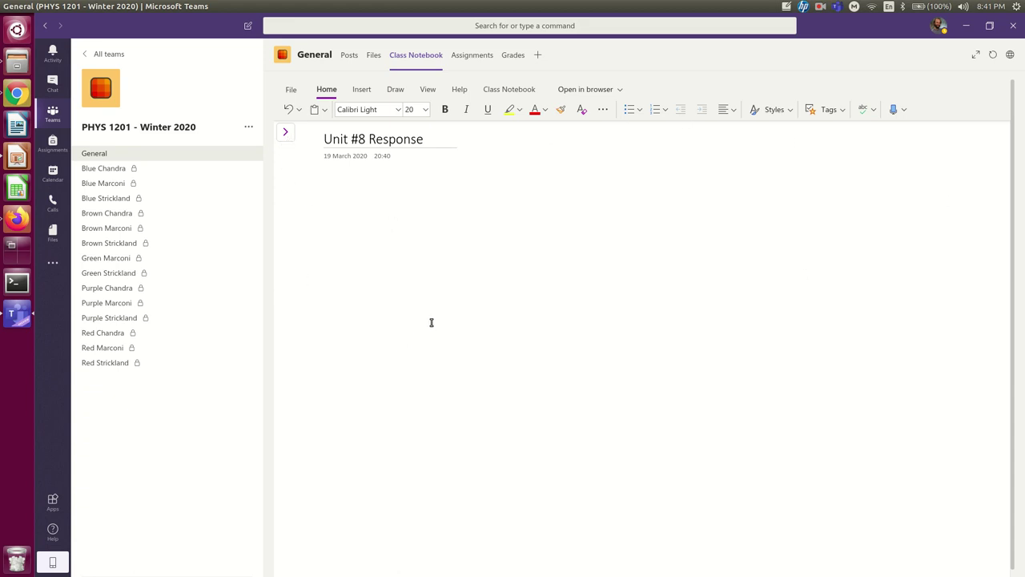
Examine the formatting, insertion and drawing tools available for the Unit #8 Response page.
{"action": "left_click", "coordinate": [379, 203]}
{"action": "left_click", "coordinate": [363, 91]}
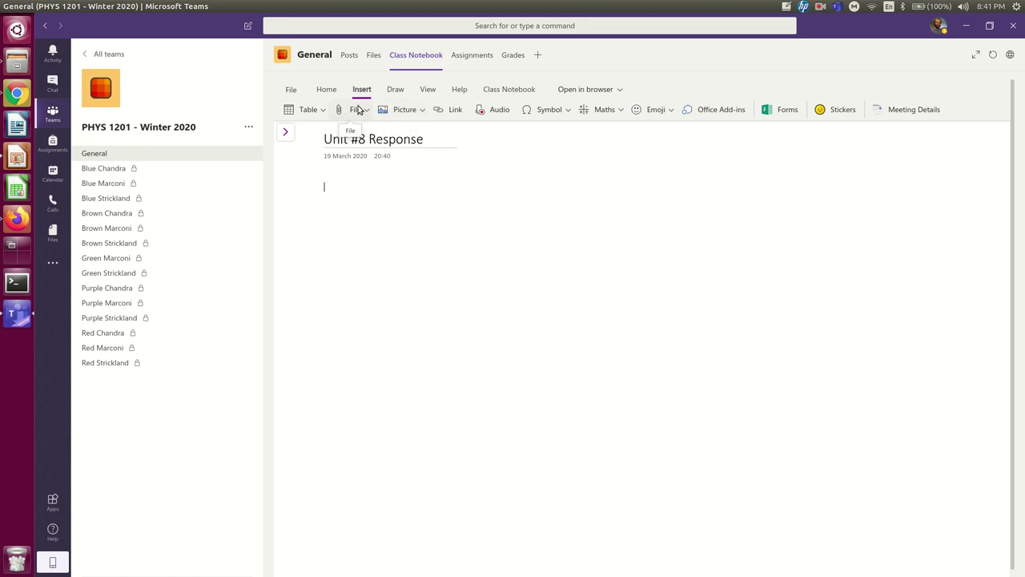
{"action": "left_click", "coordinate": [286, 132]}
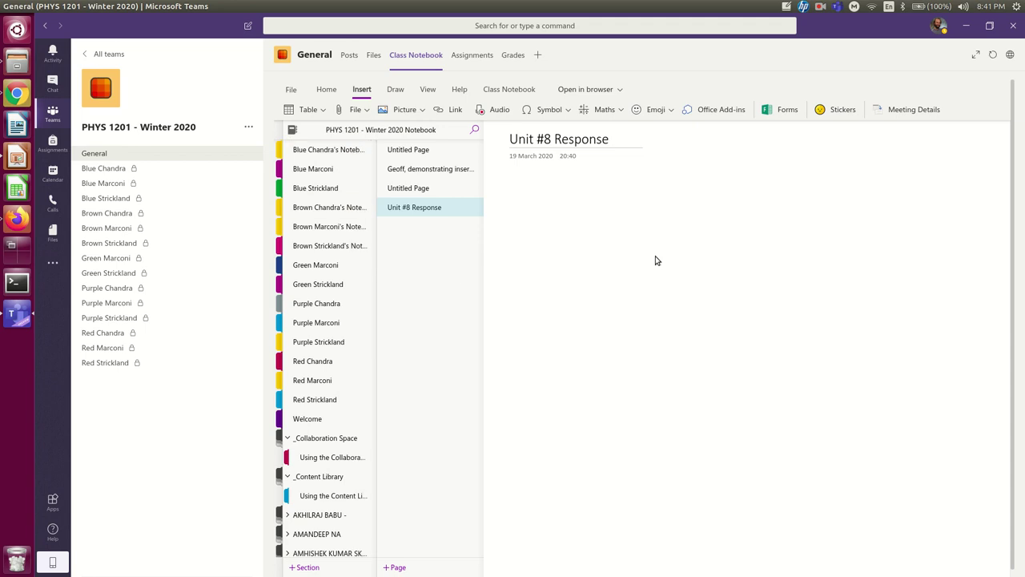
{"action": "left_click", "coordinate": [409, 189]}
{"action": "left_click", "coordinate": [409, 207]}
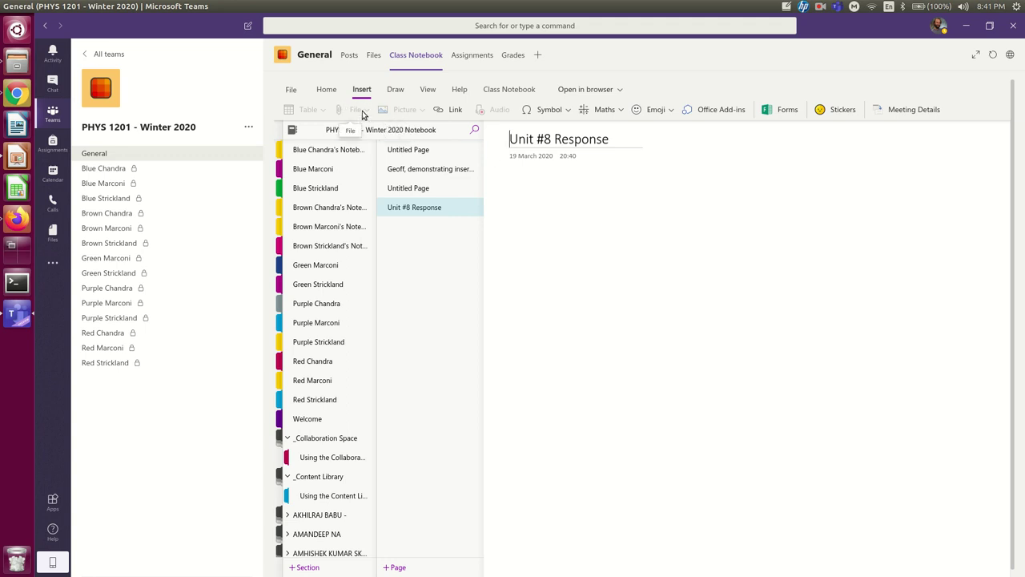
{"action": "left_click", "coordinate": [588, 224]}
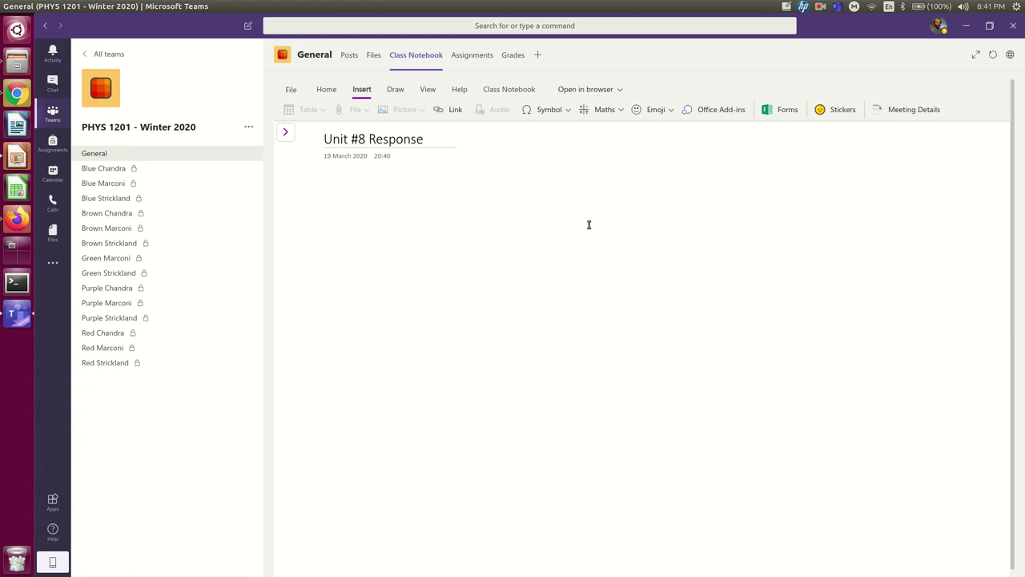
{"action": "left_click", "coordinate": [325, 92]}
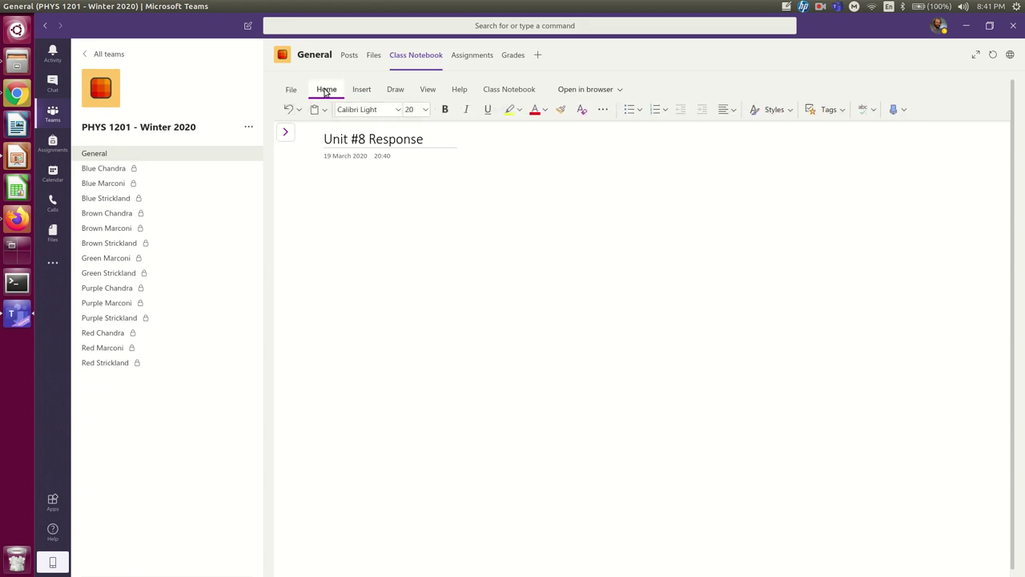
{"action": "left_click", "coordinate": [361, 90]}
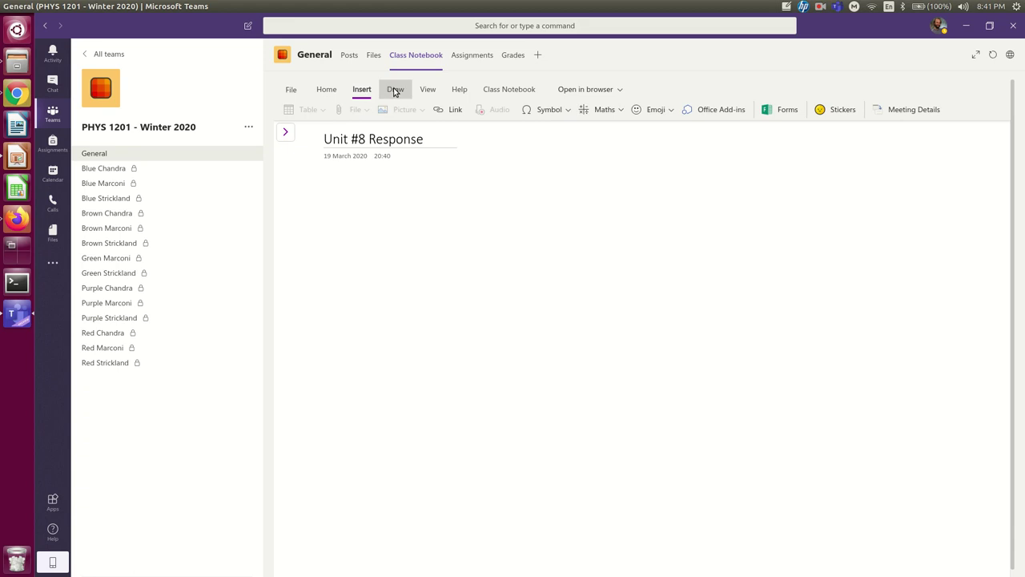
{"action": "left_click", "coordinate": [395, 89]}
{"action": "left_click", "coordinate": [426, 91]}
{"action": "left_click", "coordinate": [396, 90]}
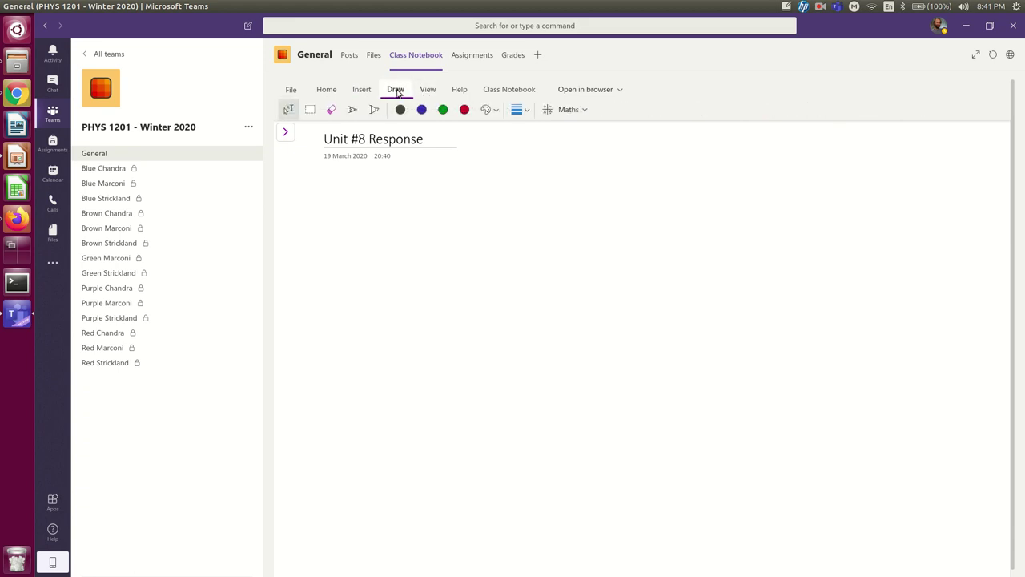
Add a text box reading "This is a text box." below the page title and place an empty text box further down.
{"action": "left_click", "coordinate": [289, 112]}
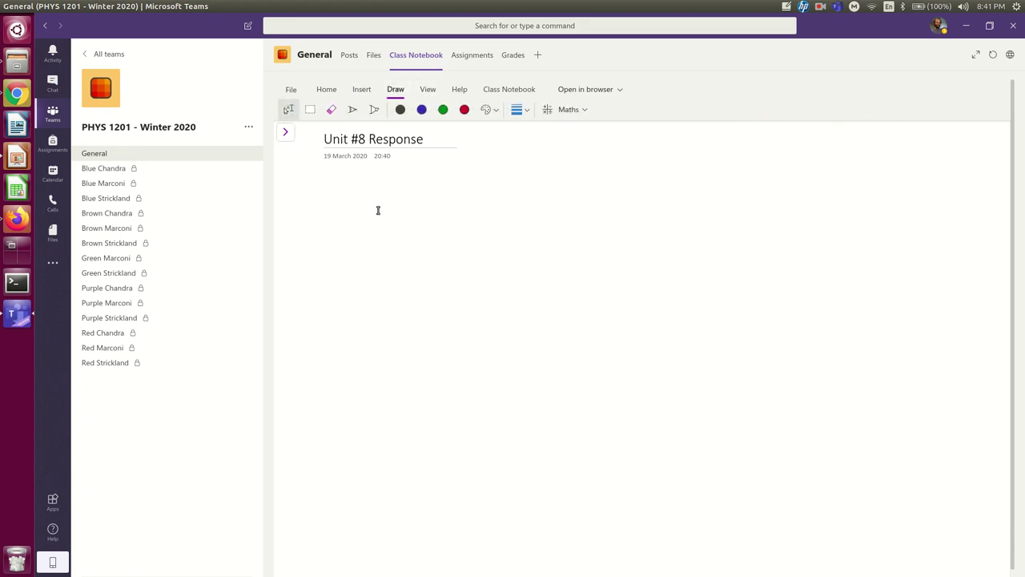
{"action": "left_click", "coordinate": [515, 212]}
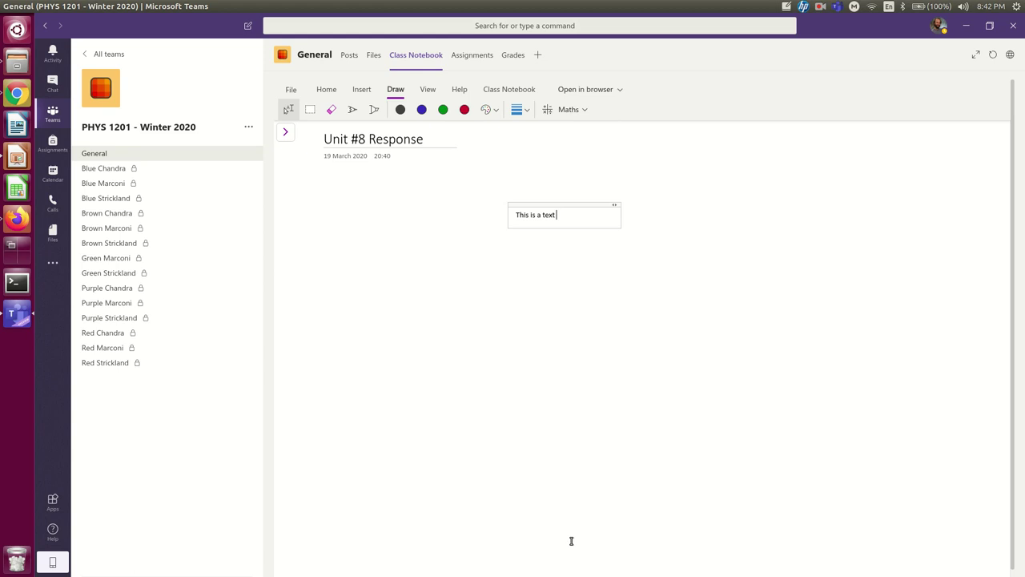
{"action": "type", "text": "This is a text box."}
{"action": "key", "text": "Return"}
{"action": "left_click", "coordinate": [603, 328]}
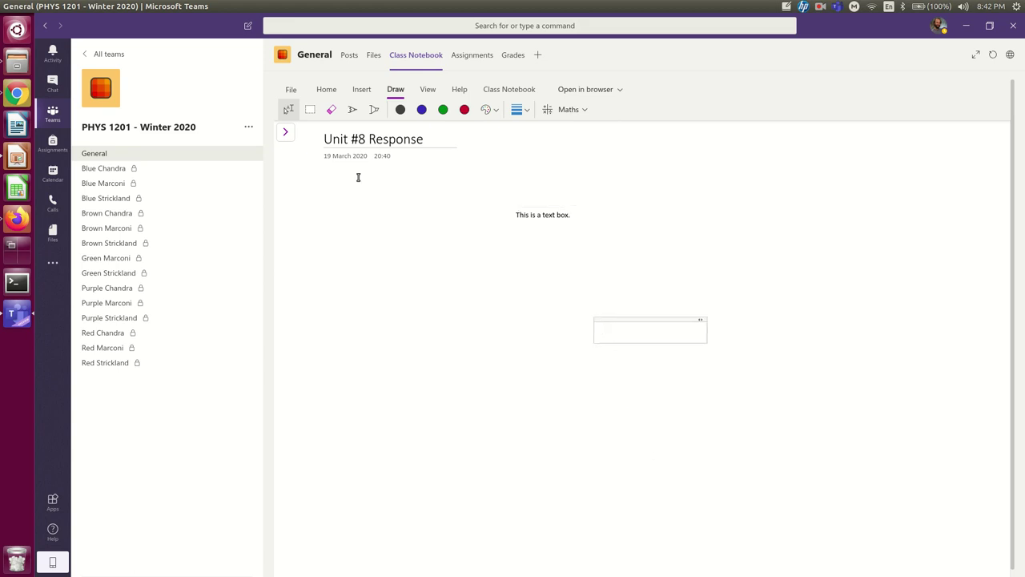
Draw a looping black pen stroke beside the text box and two red strokes around and across it.
{"action": "left_click", "coordinate": [353, 110]}
{"action": "mouse_move", "coordinate": [667, 189]}
{"action": "left_mouse_down"}
{"action": "mouse_move", "coordinate": [668, 234]}
{"action": "mouse_move", "coordinate": [614, 238]}
{"action": "mouse_move", "coordinate": [655, 254]}
{"action": "left_mouse_up"}
{"action": "left_click", "coordinate": [464, 110]}
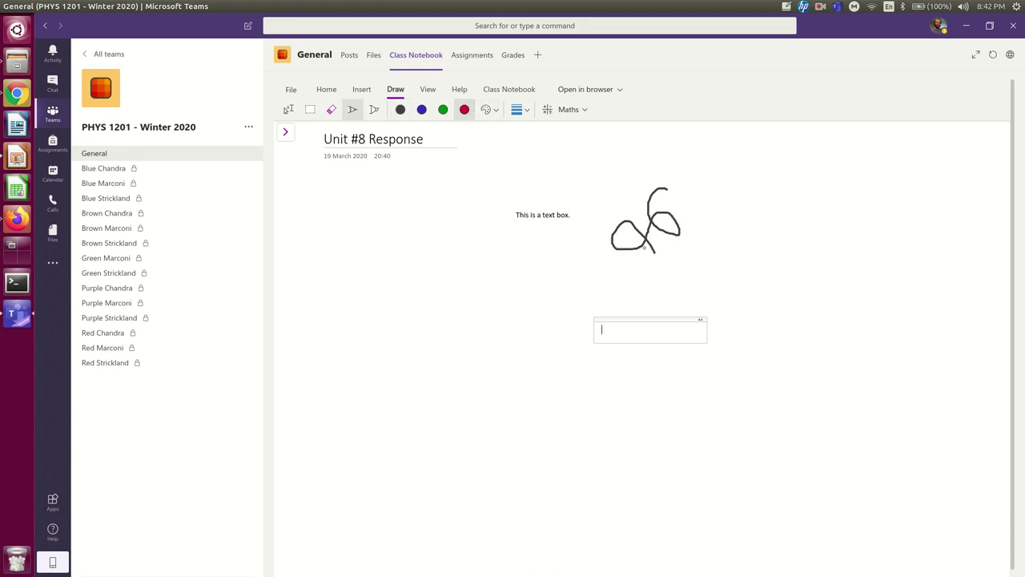
{"action": "mouse_move", "coordinate": [609, 205]}
{"action": "left_mouse_down"}
{"action": "mouse_move", "coordinate": [611, 250]}
{"action": "mouse_move", "coordinate": [678, 210]}
{"action": "left_mouse_up"}
{"action": "left_click_drag", "start_coordinate": [618, 183], "coordinate": [648, 255]}
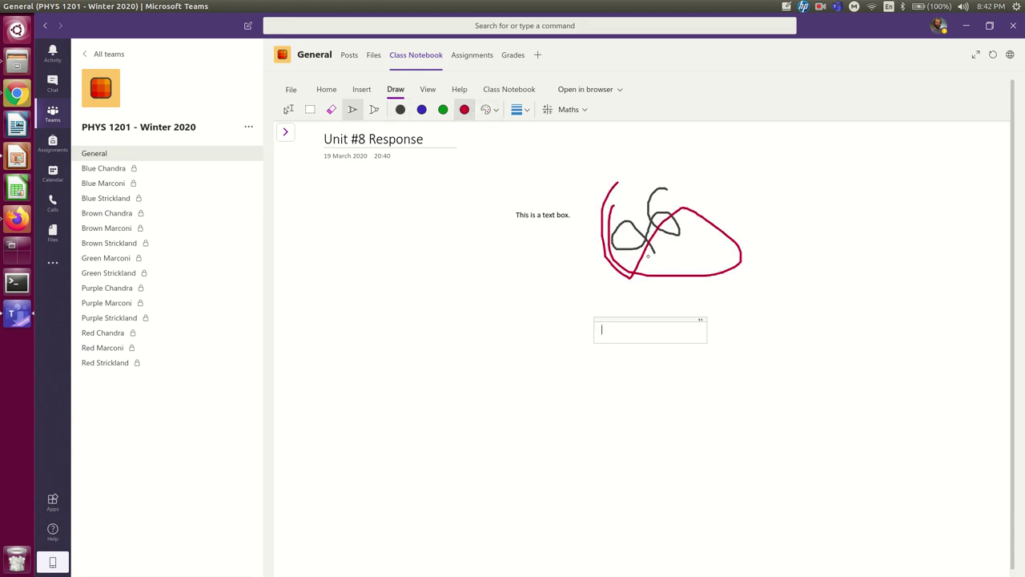
Insert a file printout of assig1_PHYS1201_W2020.pdf from the phys1201/assigs folder into the page.
{"action": "left_click", "coordinate": [363, 90]}
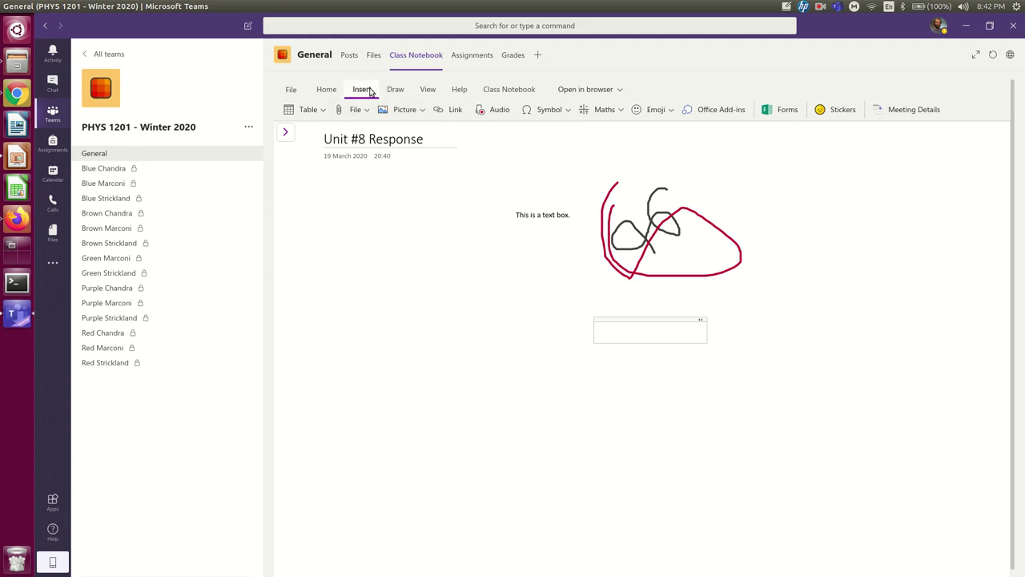
{"action": "left_click", "coordinate": [365, 112]}
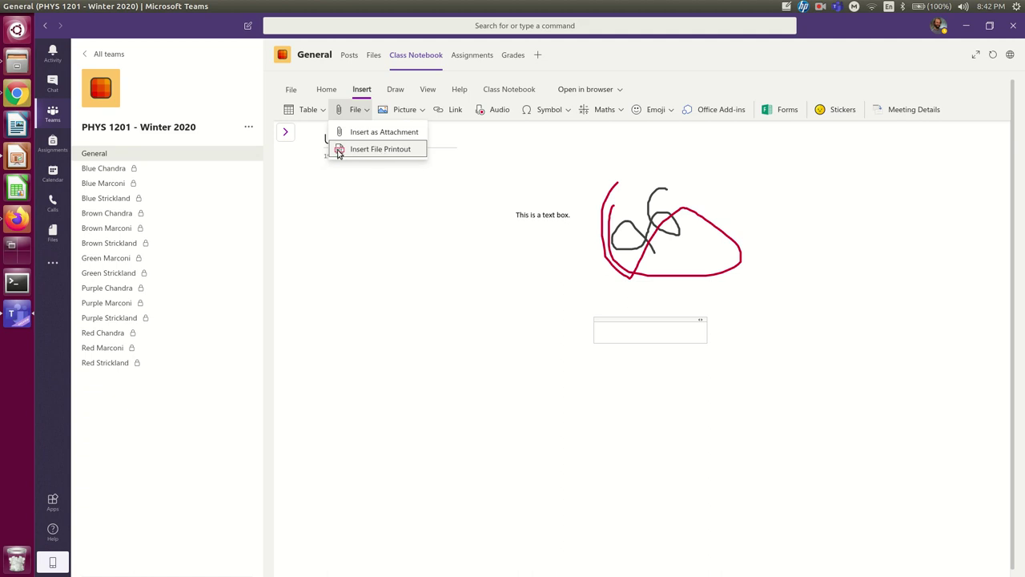
{"action": "left_click", "coordinate": [370, 149]}
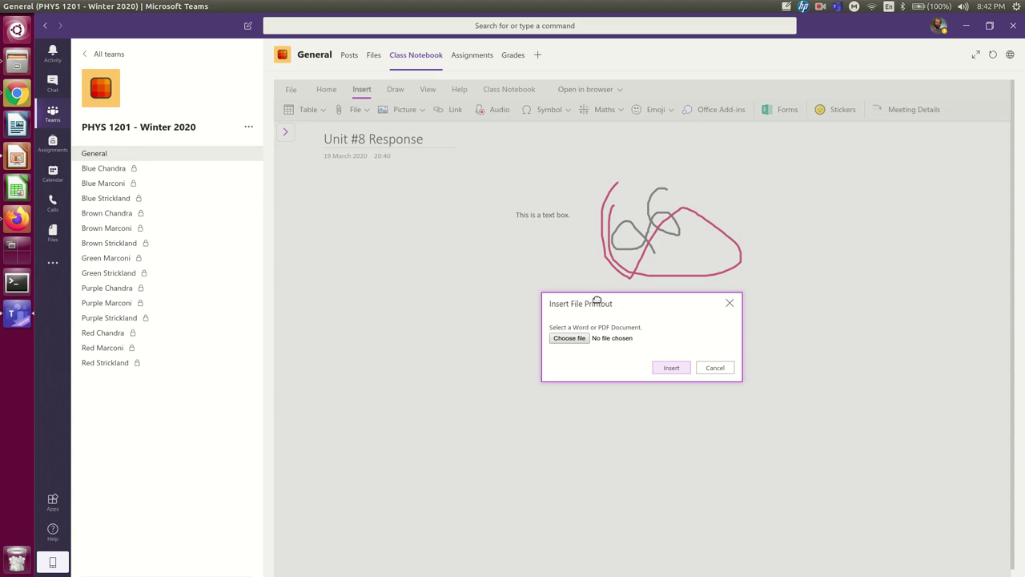
{"action": "left_click", "coordinate": [570, 339]}
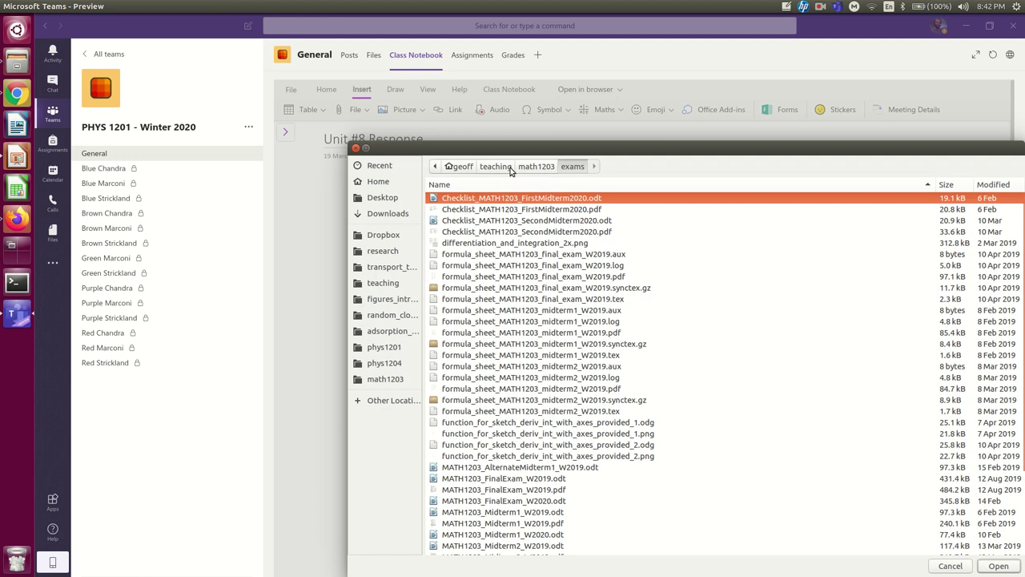
{"action": "left_click", "coordinate": [389, 347]}
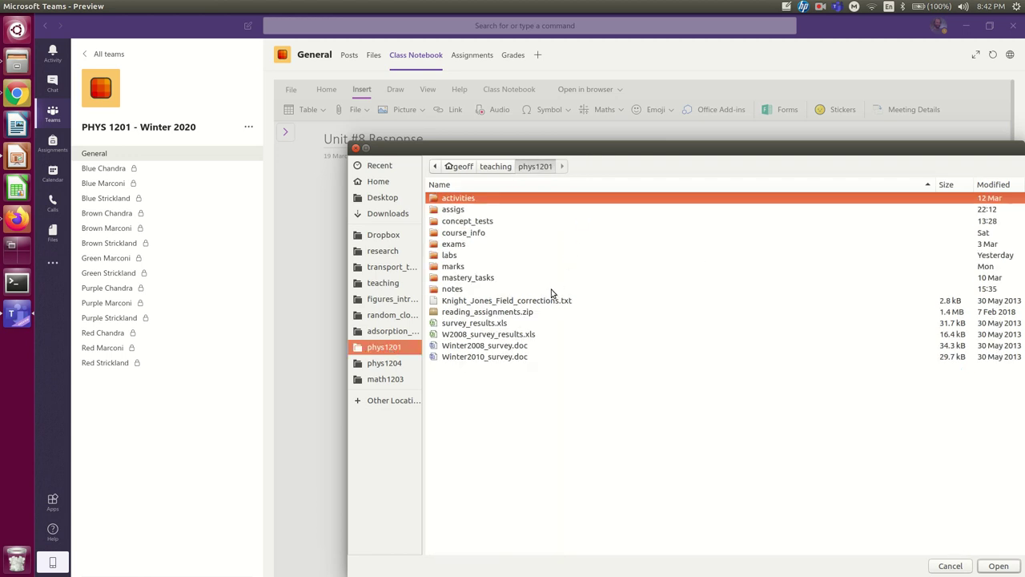
{"action": "left_click", "coordinate": [453, 211]}
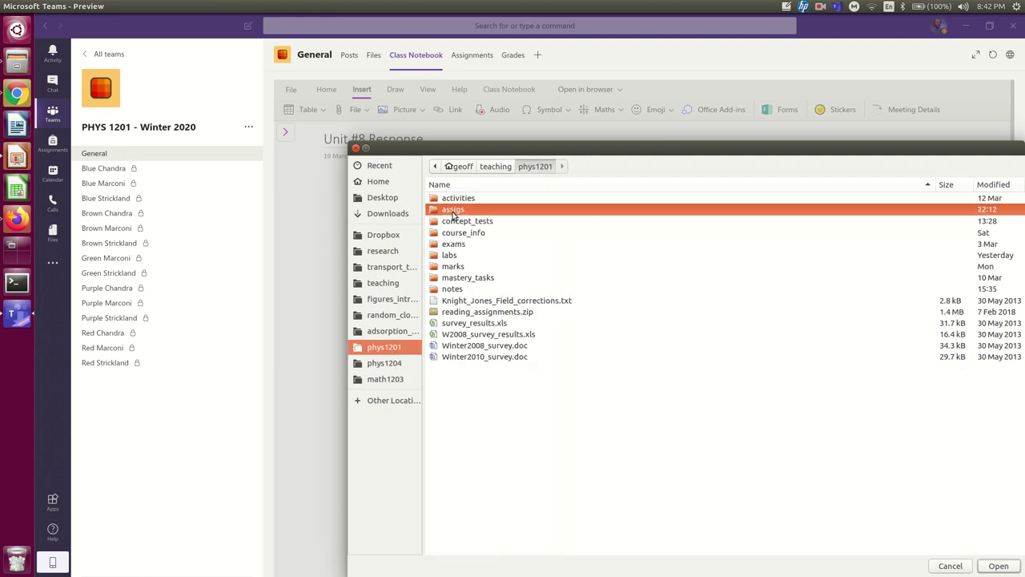
{"action": "double_click", "coordinate": [453, 211]}
{"action": "scroll", "coordinate": [609, 361], "scroll_direction": "down", "scroll_amount": 2}
{"action": "left_click", "coordinate": [525, 371]}
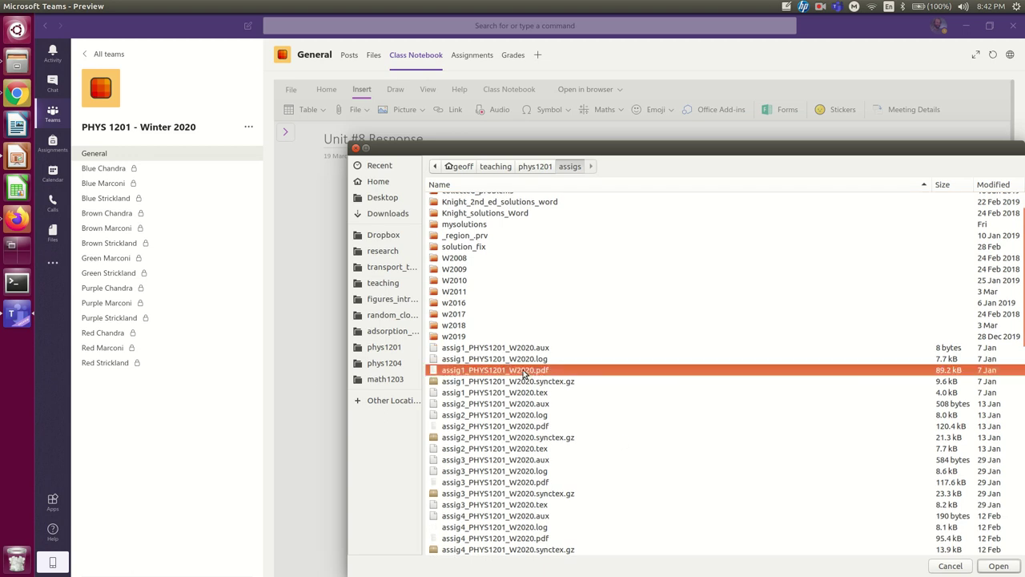
{"action": "left_click", "coordinate": [998, 567]}
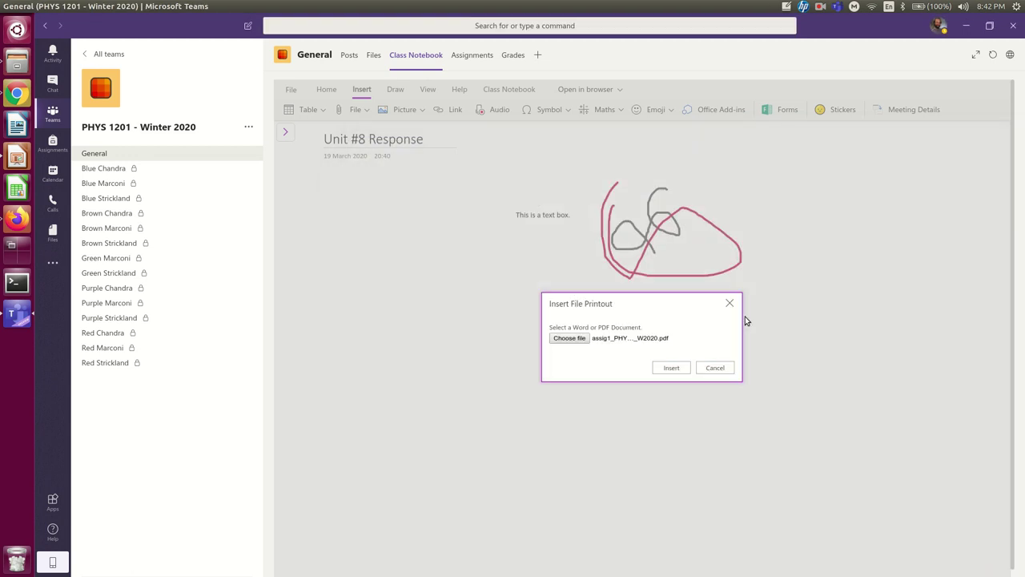
{"action": "left_click", "coordinate": [671, 367]}
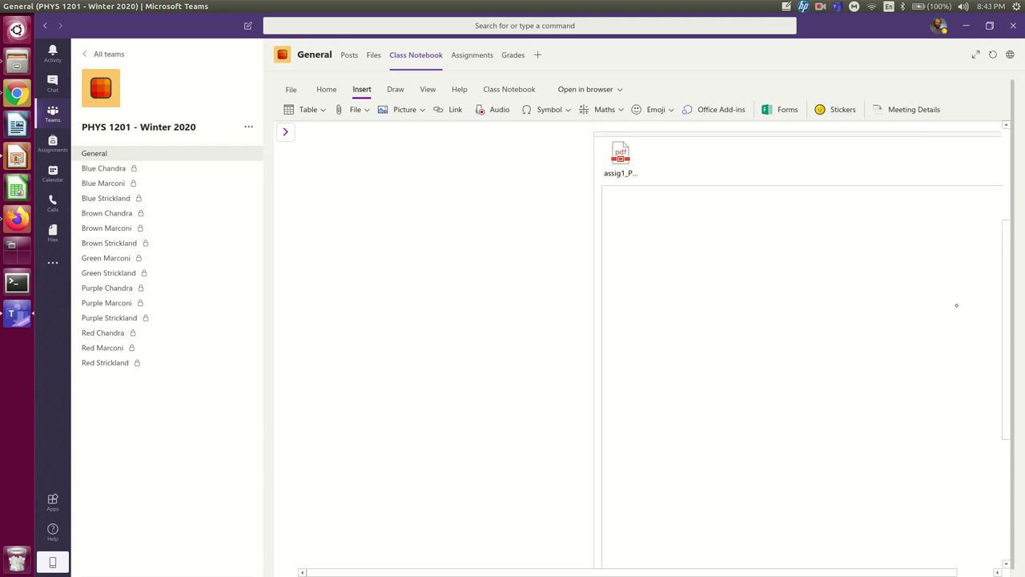
Move the assignment printout up and left so it sits just below the "This is a text box." text, and deselect it.
{"action": "scroll", "coordinate": [507, 298], "scroll_direction": "up", "scroll_amount": 1}
{"action": "scroll", "coordinate": [508, 299], "scroll_direction": "up", "scroll_amount": 1}
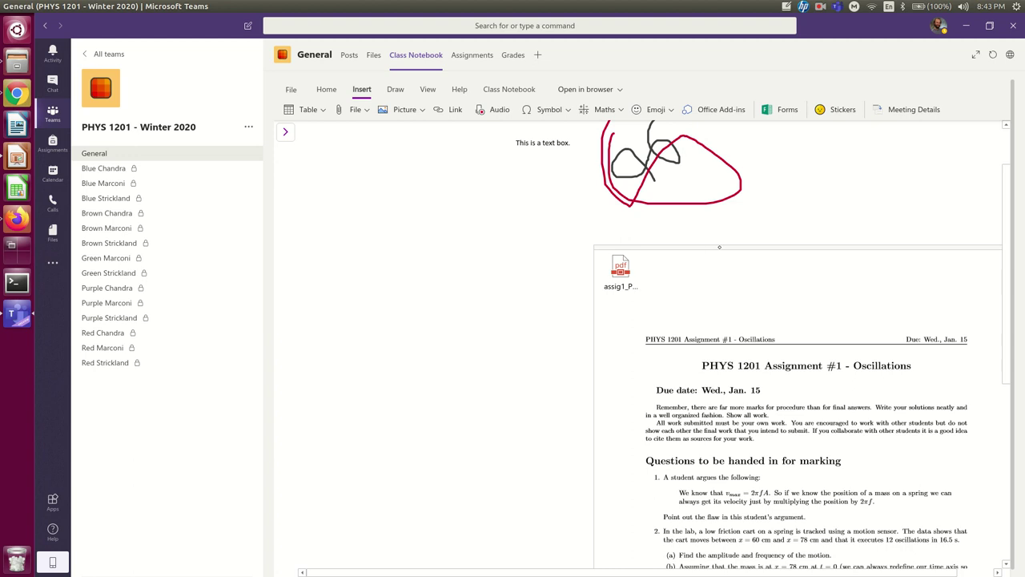
{"action": "left_click", "coordinate": [395, 89]}
{"action": "left_click", "coordinate": [289, 109]}
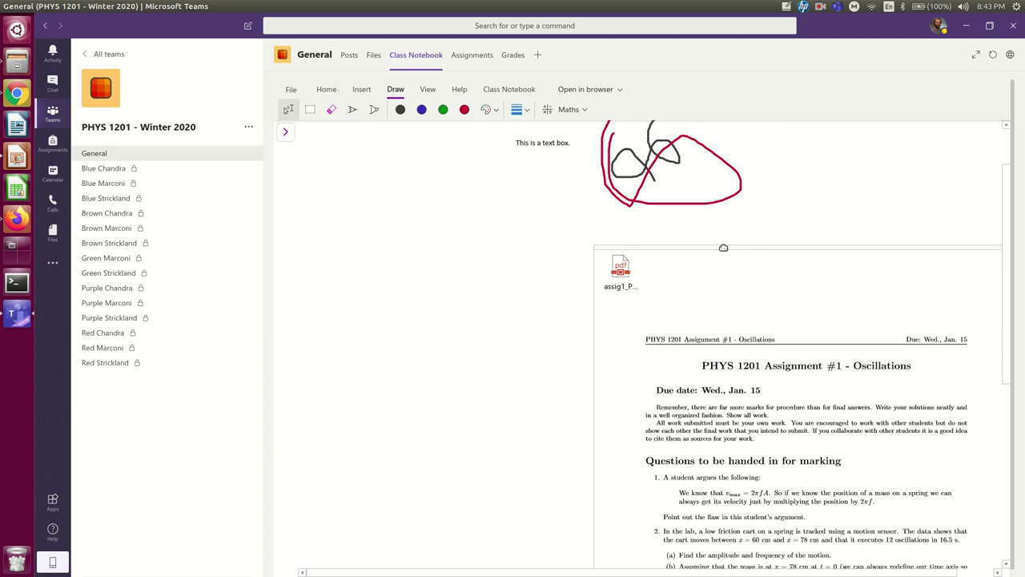
{"action": "left_click_drag", "start_coordinate": [723, 247], "coordinate": [419, 165]}
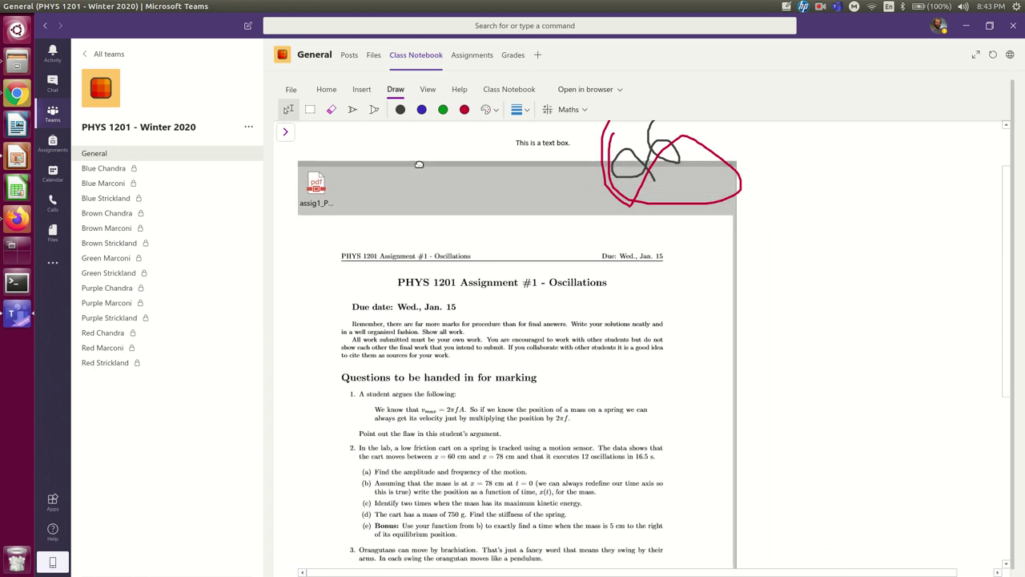
{"action": "scroll", "coordinate": [809, 298], "scroll_direction": "up", "scroll_amount": 2}
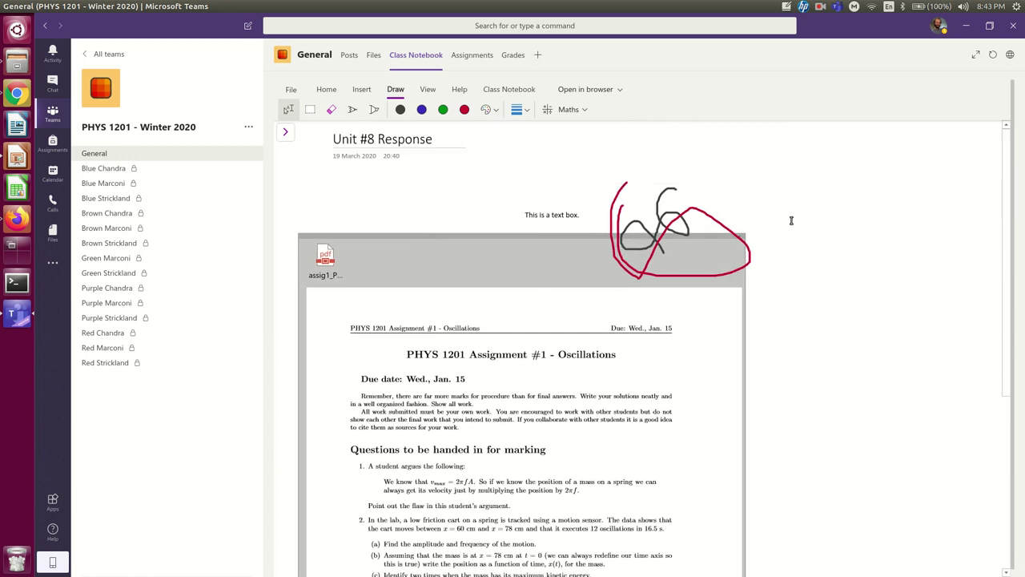
{"action": "left_click", "coordinate": [822, 283]}
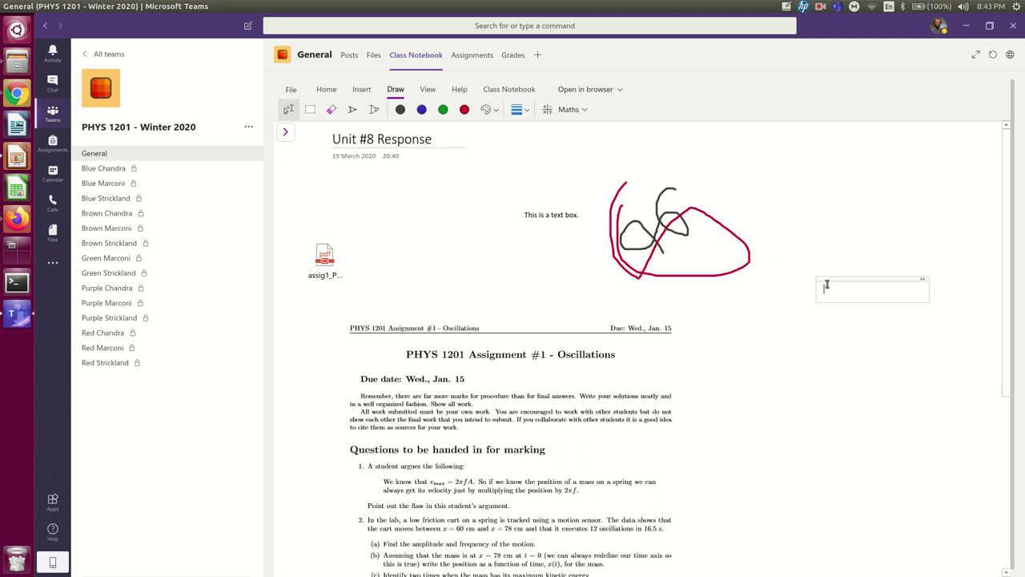
{"action": "left_click", "coordinate": [819, 232]}
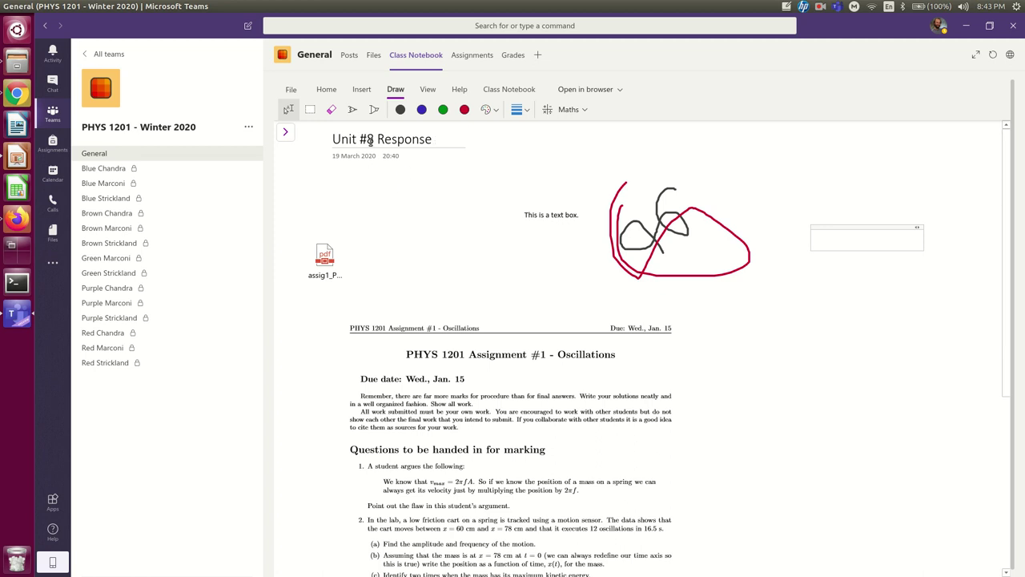
Show the notebook navigation again and return to the Homework section that holds the Unit #8 Response page.
{"action": "left_click", "coordinate": [287, 132]}
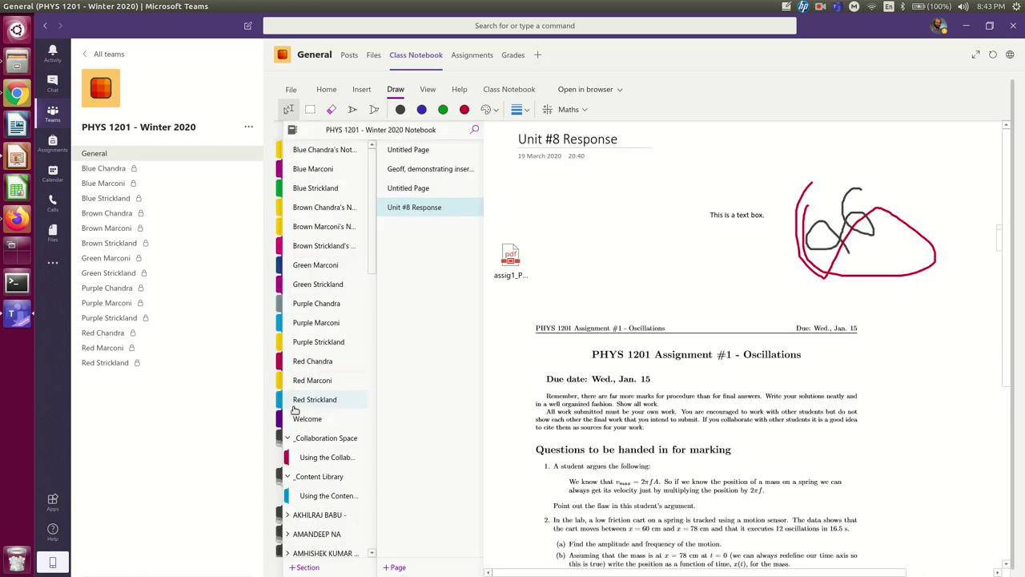
{"action": "scroll", "coordinate": [319, 344], "scroll_direction": "down", "scroll_amount": 5}
{"action": "scroll", "coordinate": [318, 344], "scroll_direction": "down", "scroll_amount": 3}
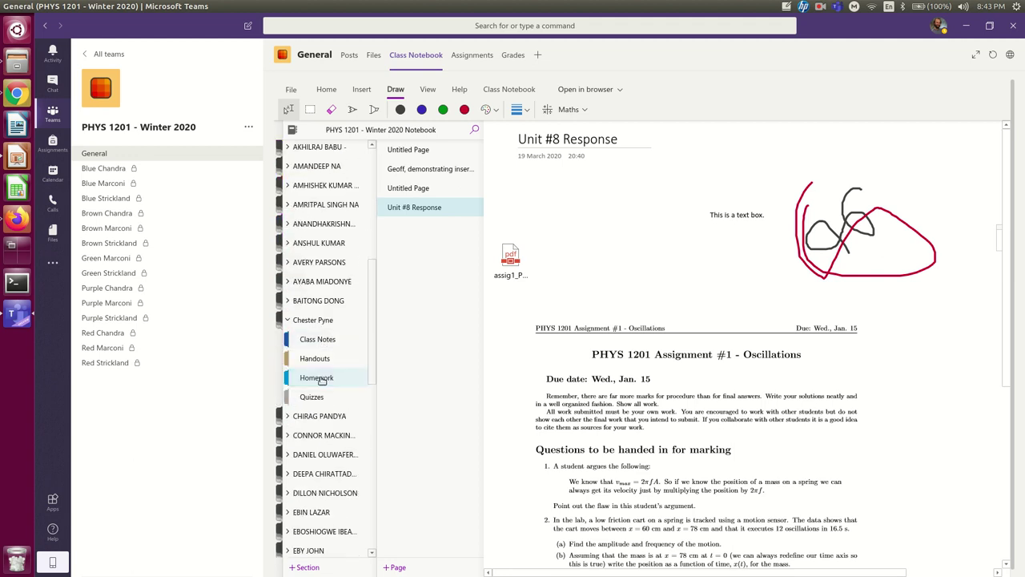
{"action": "left_click", "coordinate": [324, 377]}
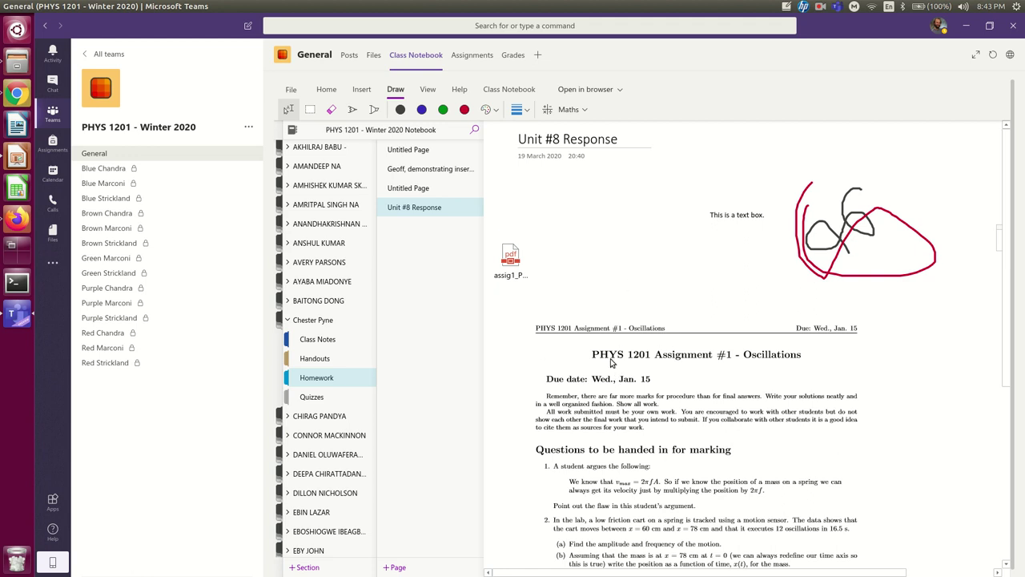
Insert the picture file circuit_resistors_batteries_capacitors_for1201_suppexam.png from the phys1201/assigs folder into the Unit #8 Response page.
{"action": "left_click", "coordinate": [362, 92]}
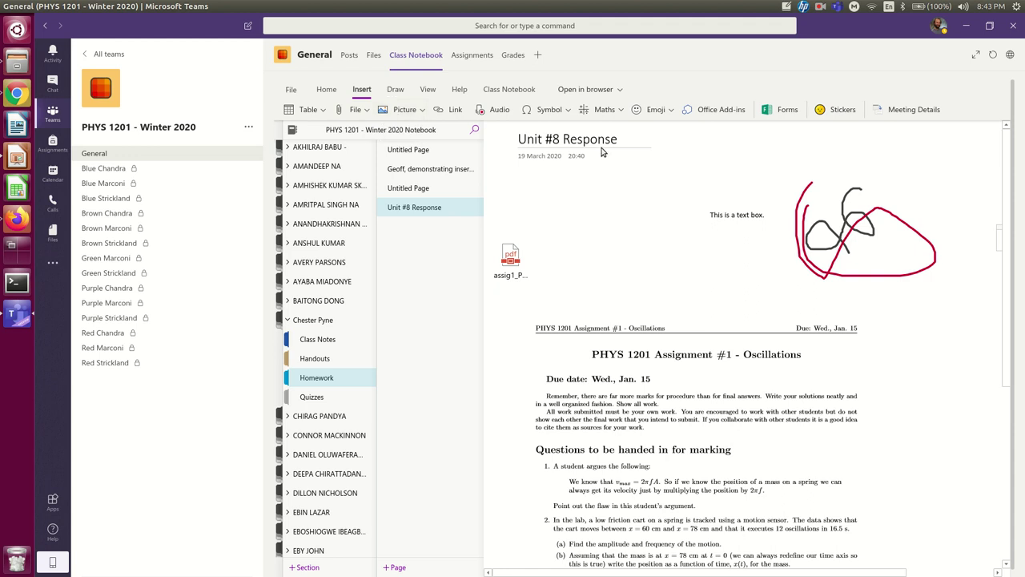
{"action": "left_click", "coordinate": [423, 111]}
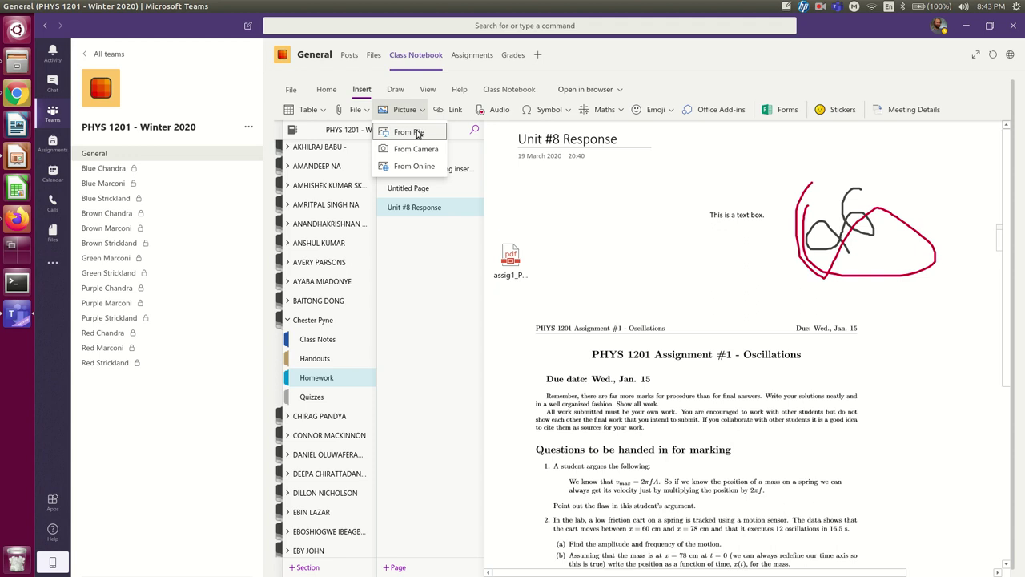
{"action": "left_click", "coordinate": [417, 133]}
{"action": "left_click", "coordinate": [581, 343]}
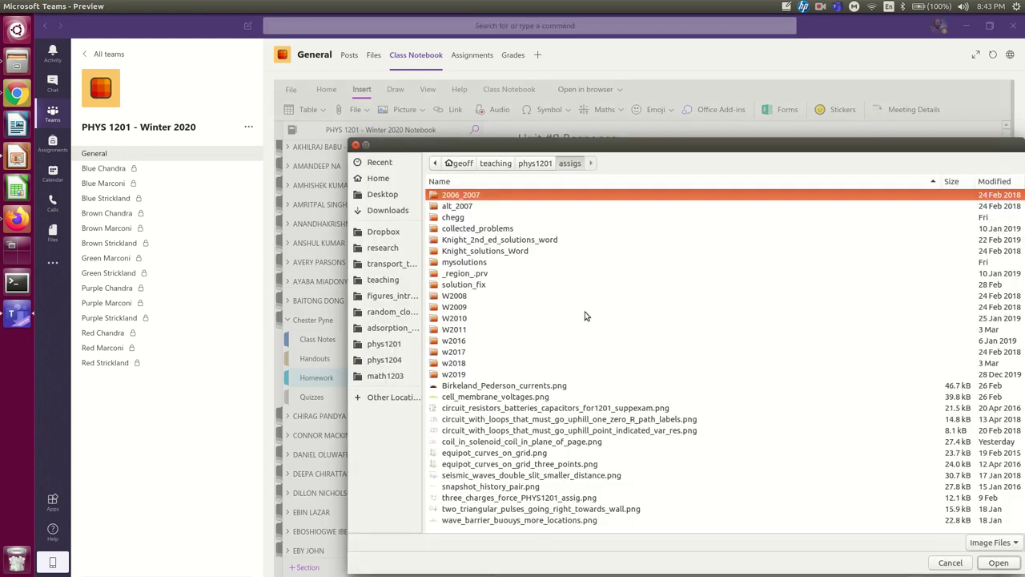
{"action": "left_click", "coordinate": [519, 410]}
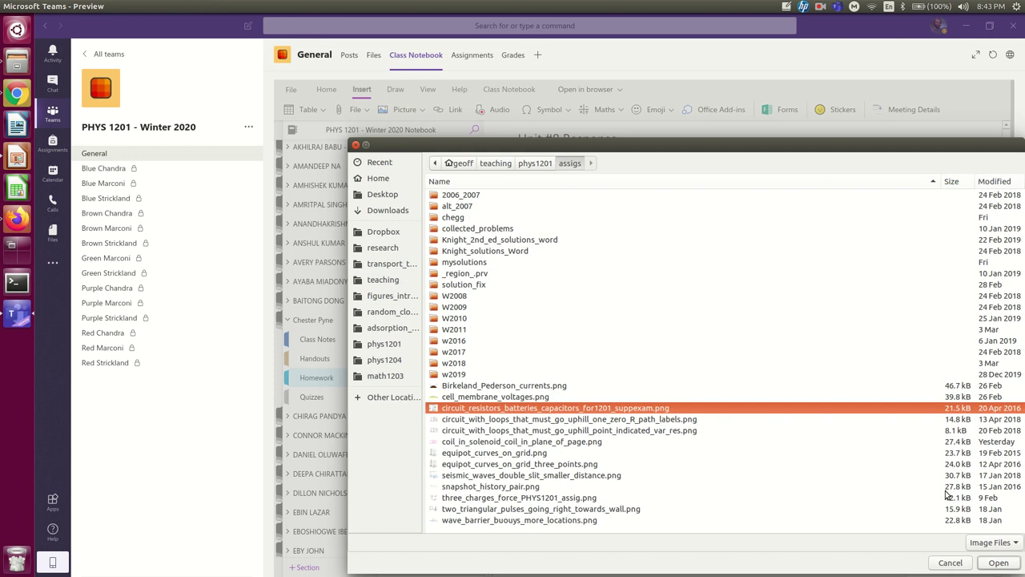
{"action": "left_click", "coordinate": [1006, 565]}
{"action": "left_click", "coordinate": [685, 374]}
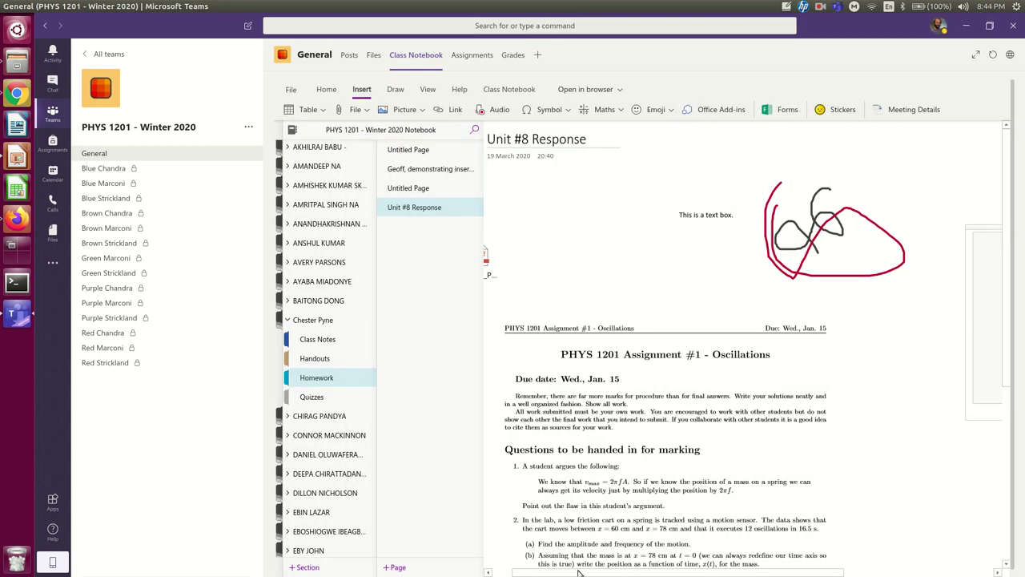
Move the inserted circuit picture to just below the red and black pen strokes, partly over the assignment printout.
{"action": "left_click", "coordinate": [989, 232]}
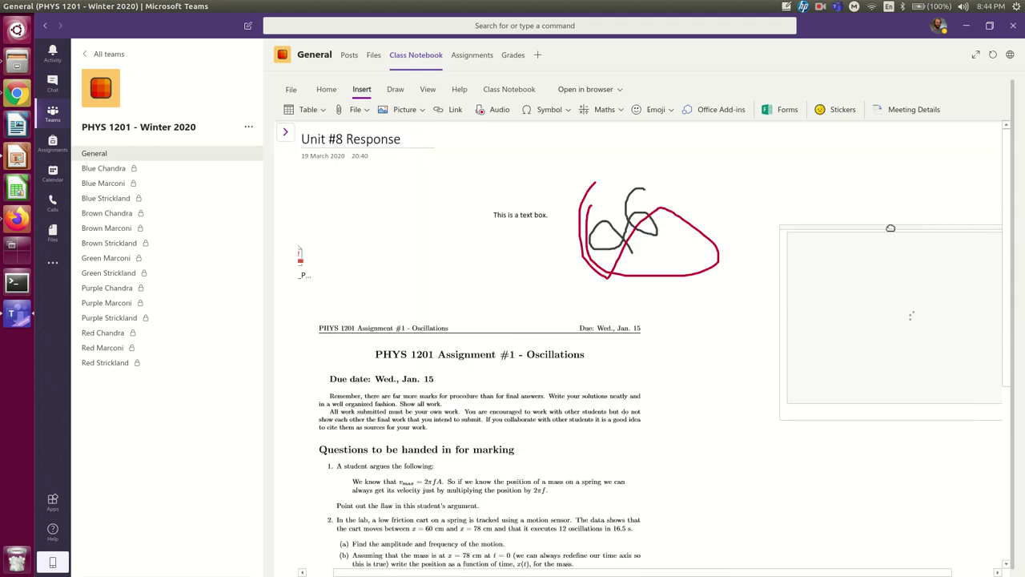
{"action": "mouse_move", "coordinate": [925, 224]}
{"action": "left_mouse_down"}
{"action": "mouse_move", "coordinate": [694, 278]}
{"action": "mouse_move", "coordinate": [616, 244]}
{"action": "mouse_move", "coordinate": [655, 211]}
{"action": "mouse_move", "coordinate": [689, 233]}
{"action": "mouse_move", "coordinate": [707, 270]}
{"action": "left_mouse_up"}
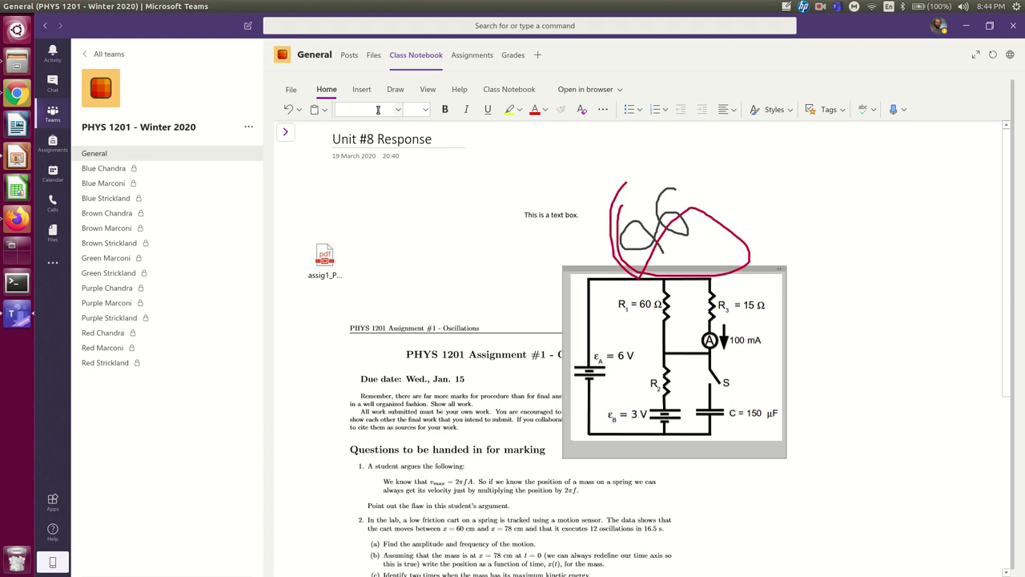
Deselect the circuit picture and review the available sources for inserting another picture without choosing one.
{"action": "left_click", "coordinate": [365, 90]}
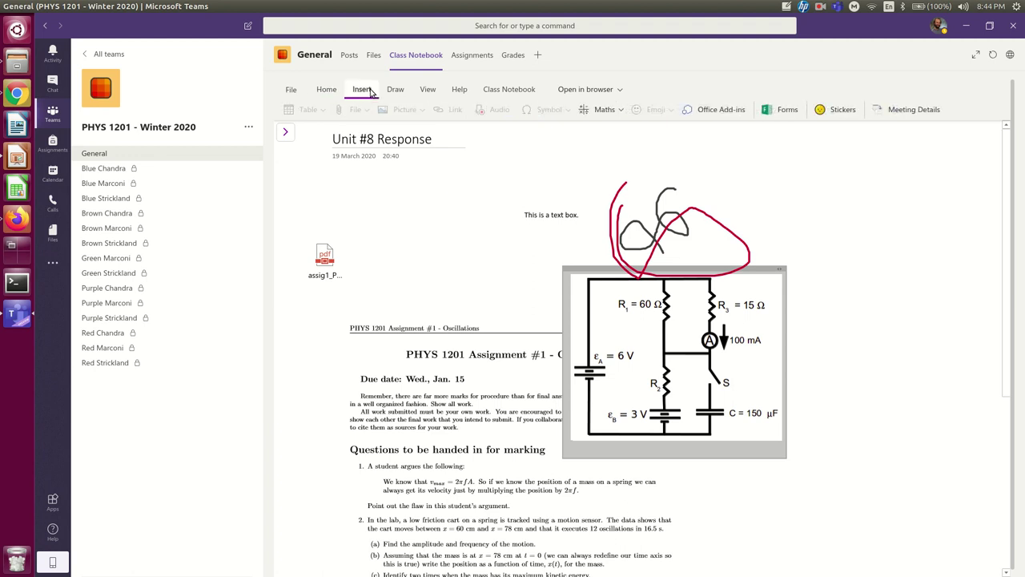
{"action": "left_click", "coordinate": [467, 212]}
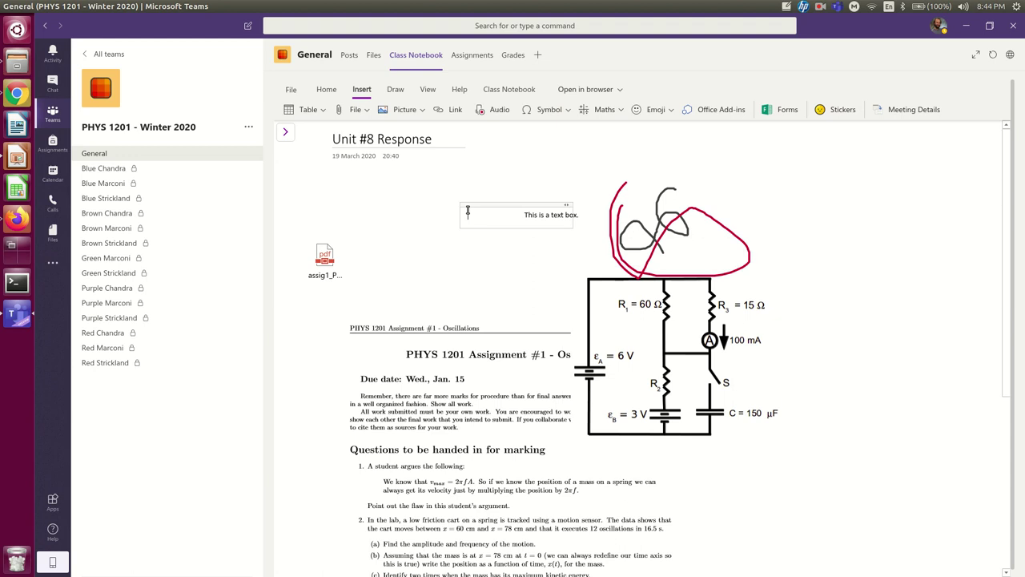
{"action": "left_click", "coordinate": [420, 111]}
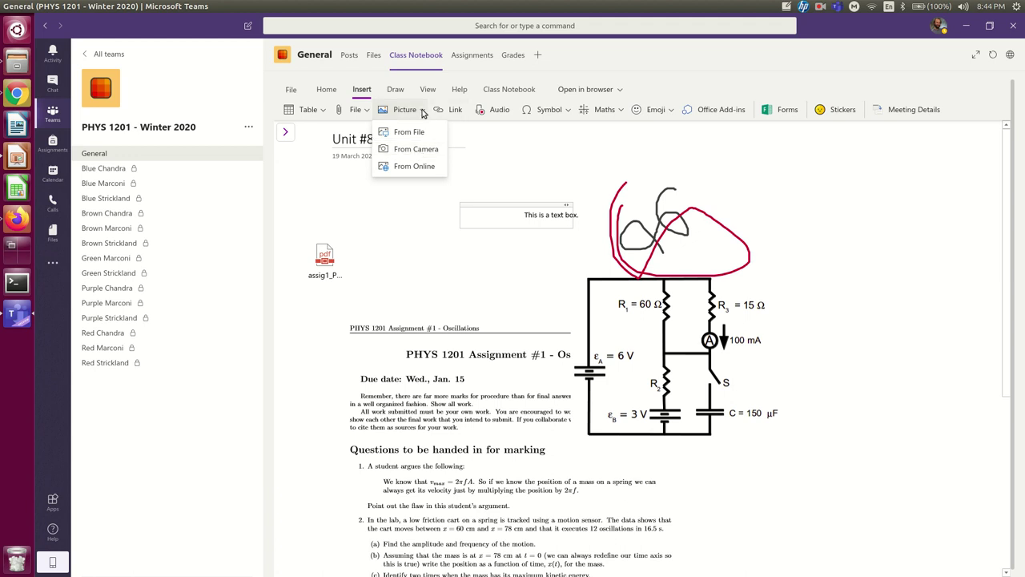
{"action": "left_click", "coordinate": [423, 114]}
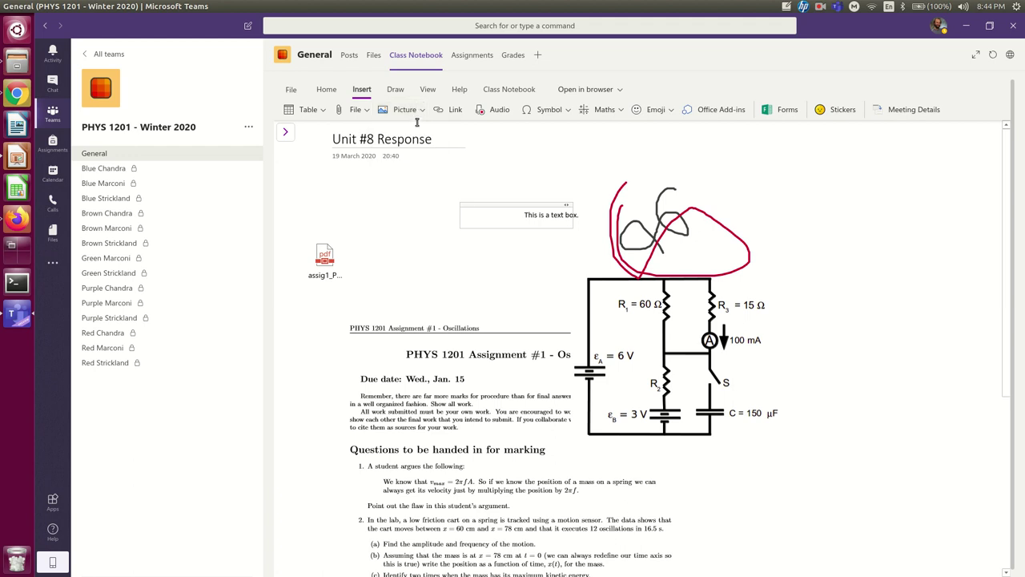